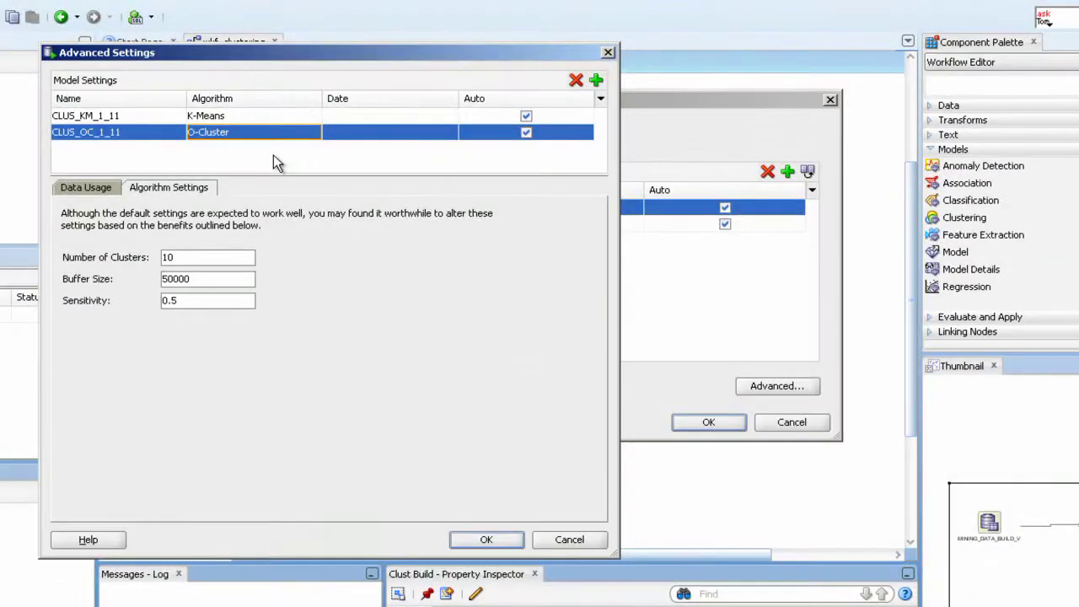
Confirm the advanced K-Means and O-Cluster model settings, close the clustering build node editor, and run the Clust Build node.
left_click(515, 541)
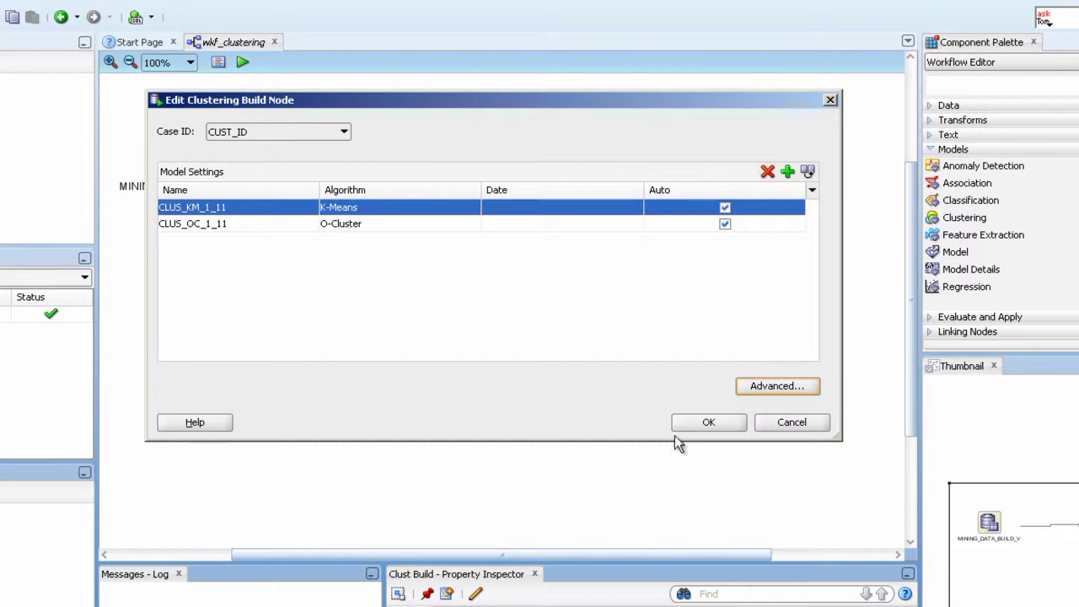
left_click(731, 424)
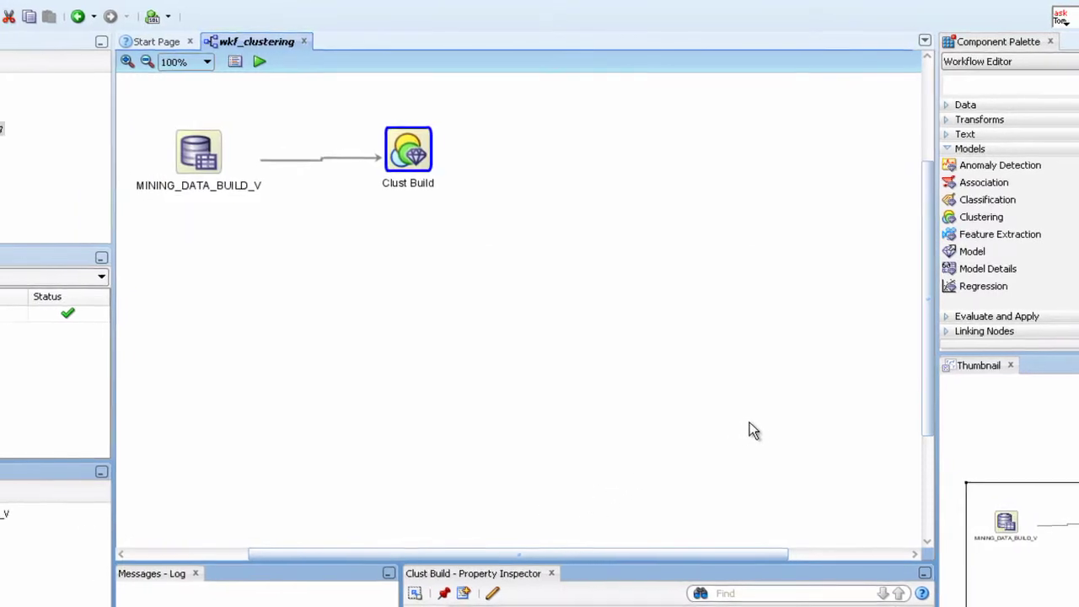
right_click(555, 166)
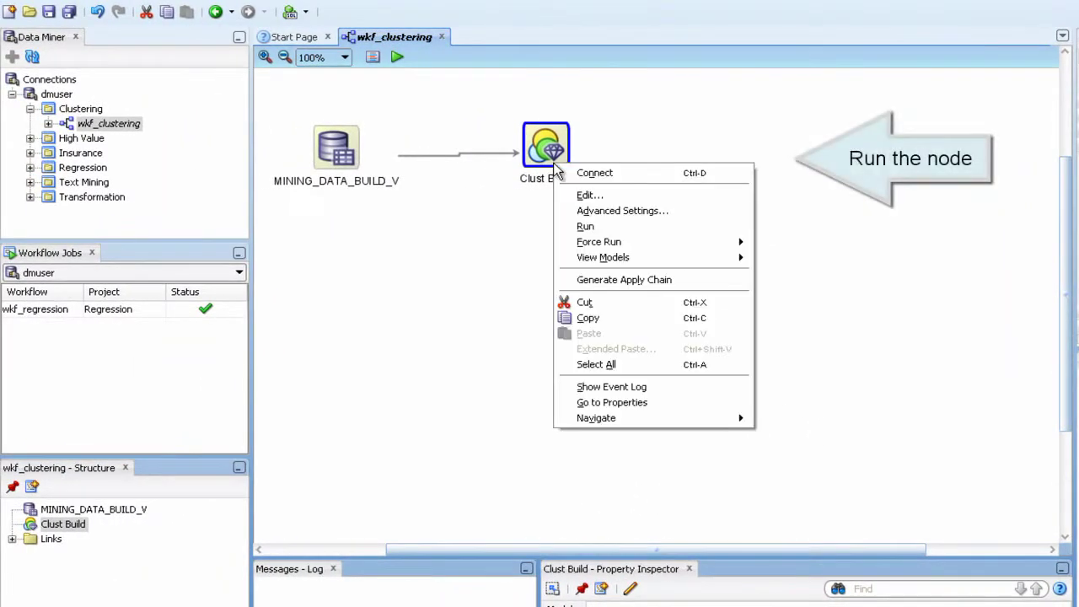
left_click(663, 227)
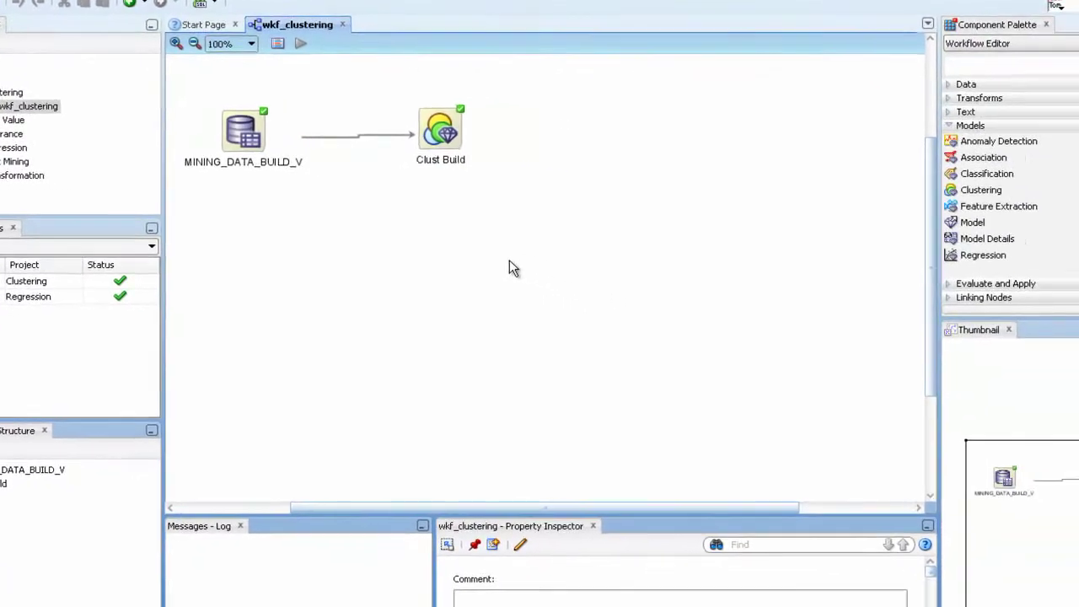
Open the K-Means model CLUS_KM_1_11 of the Clust Build node for viewing.
right_click(446, 142)
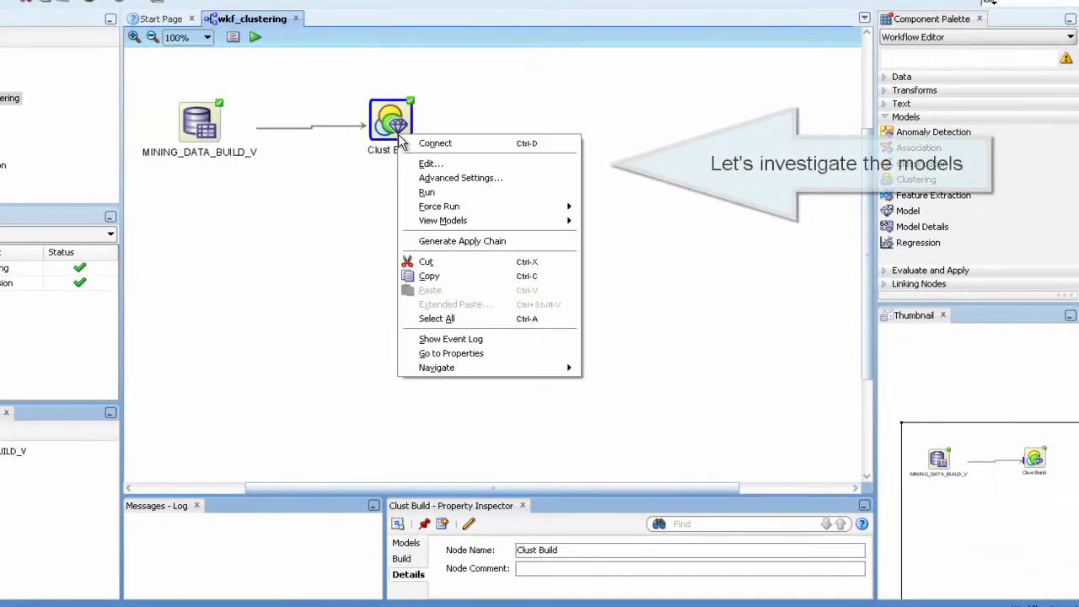
mouse_move(507, 224)
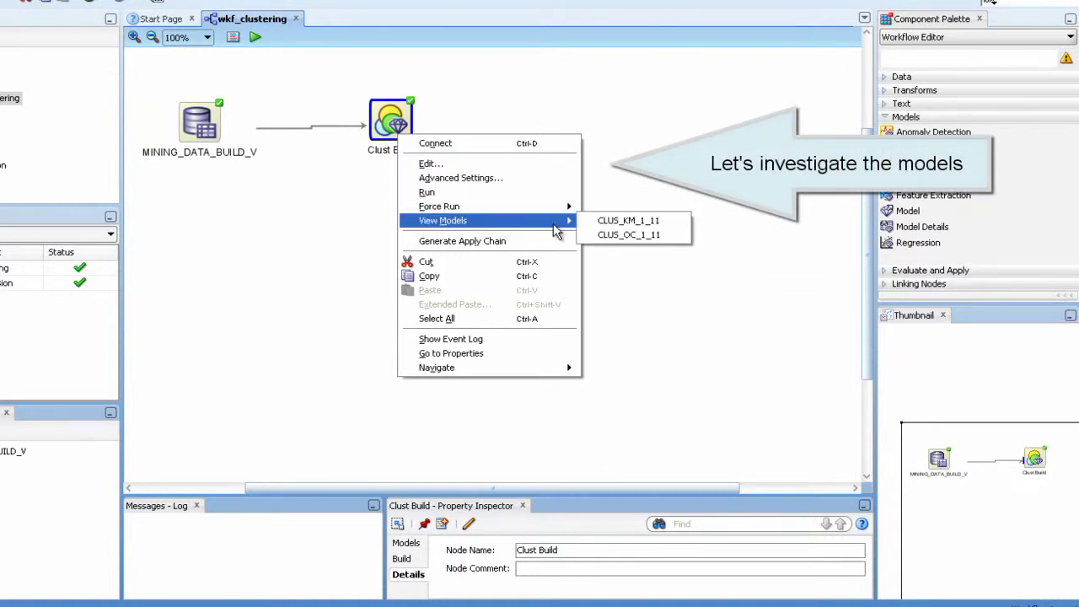
left_click(673, 226)
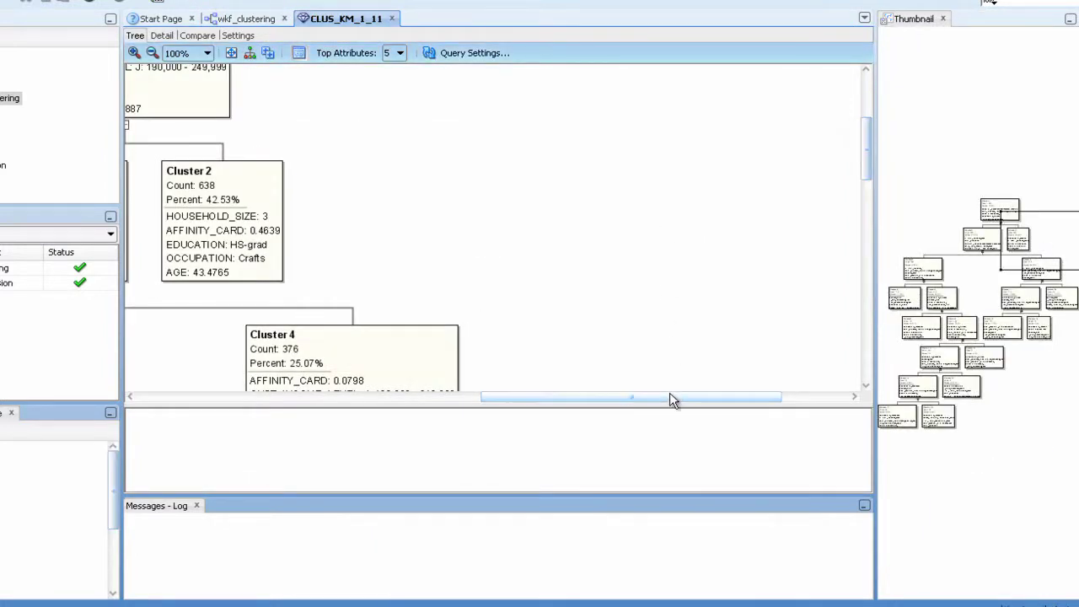
Show the centroid attributes of root Cluster 1 in the tree and enlarge the attribute table to fit all rows.
left_click_drag(675, 397, 538, 398)
scroll(666, 226, "up", 5)
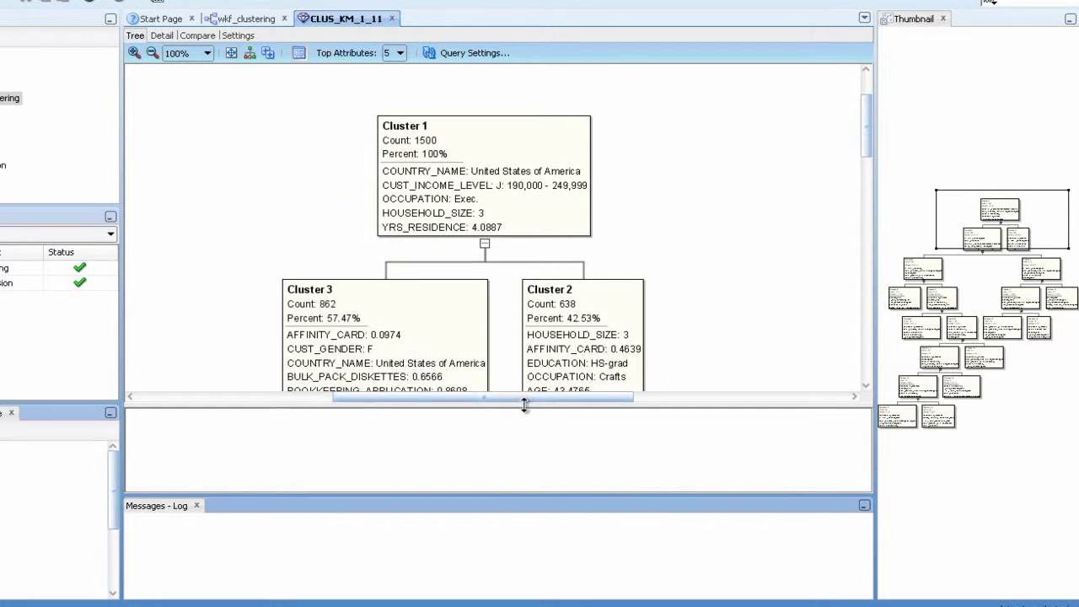
left_click_drag(525, 405, 524, 386)
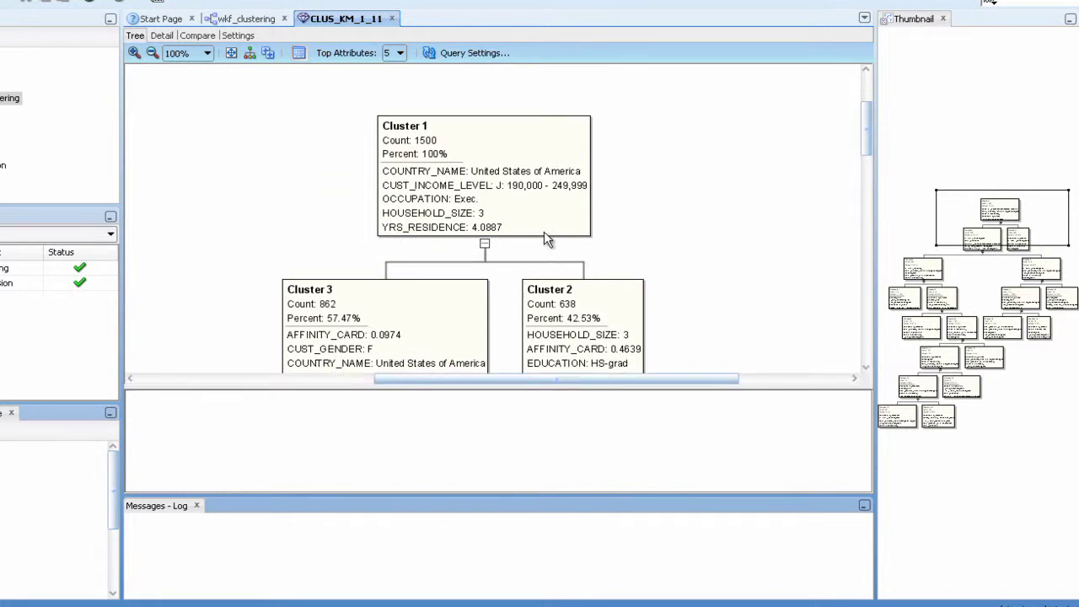
left_click(547, 220)
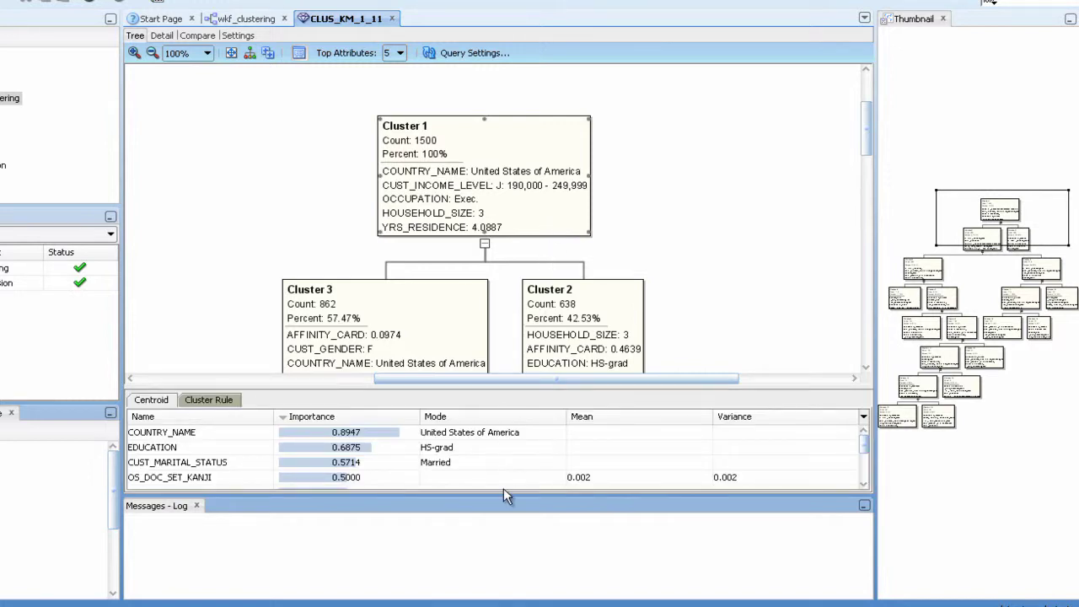
left_click_drag(504, 497, 506, 584)
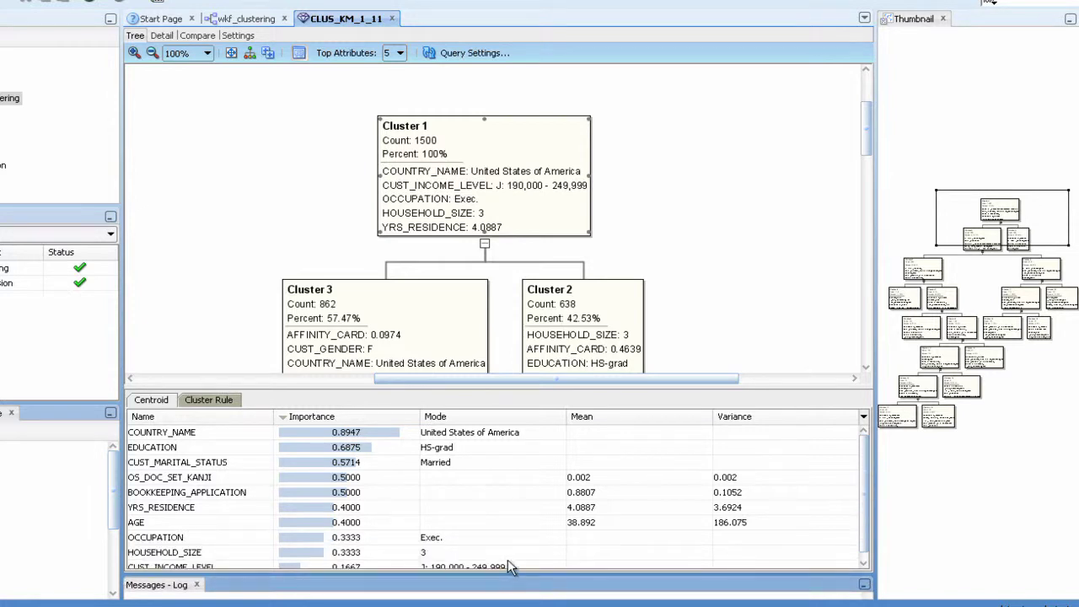
left_click_drag(541, 381, 541, 350)
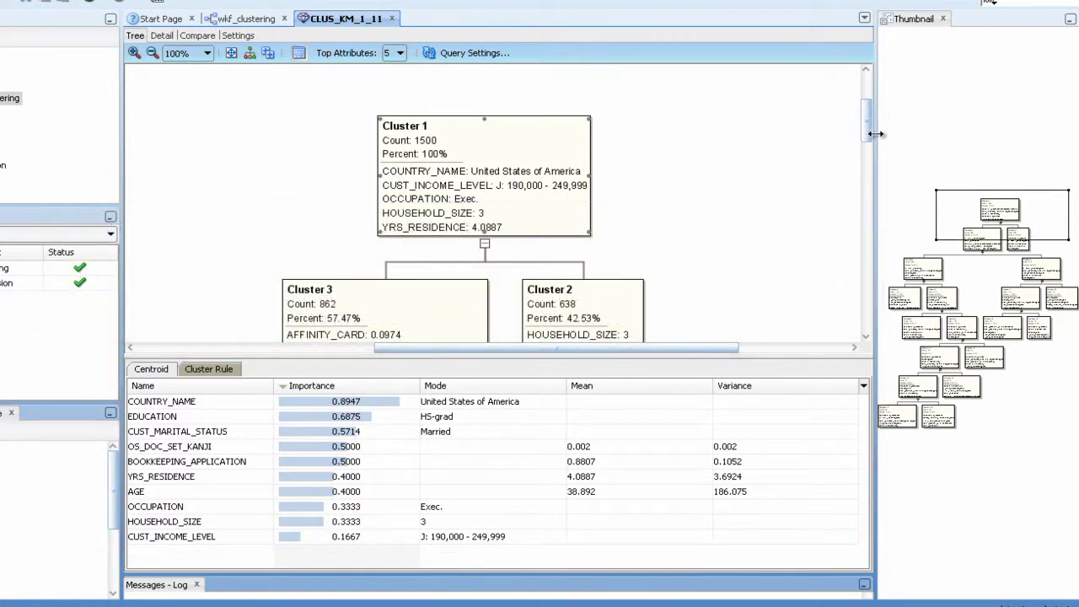
Examine the centroid attributes of Clusters 2, 3, 4 and 5 in the upper levels of the cluster tree.
left_click_drag(867, 119, 868, 146)
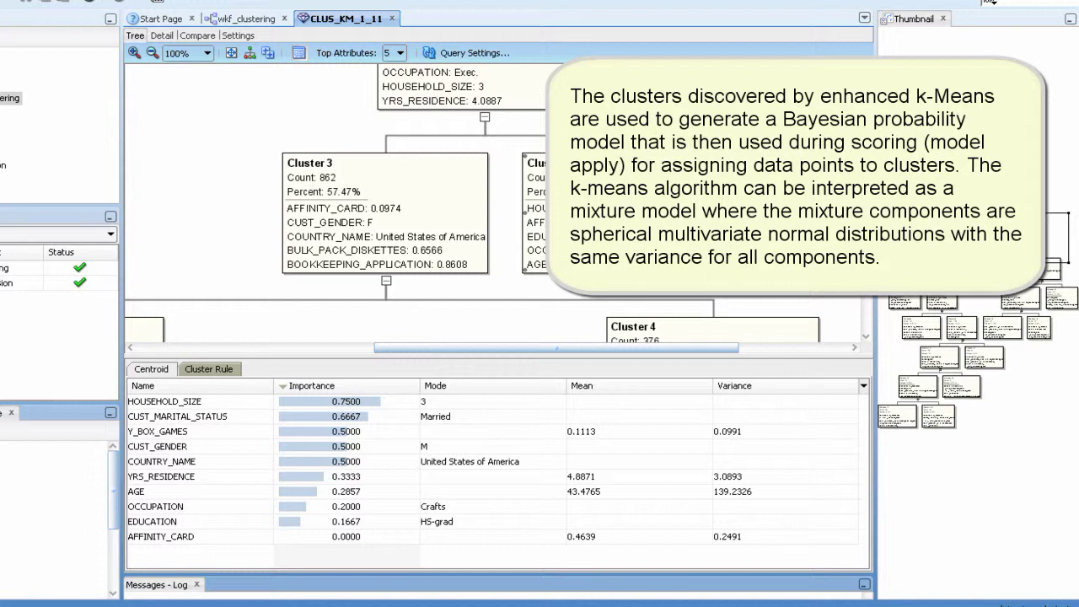
left_click(474, 232)
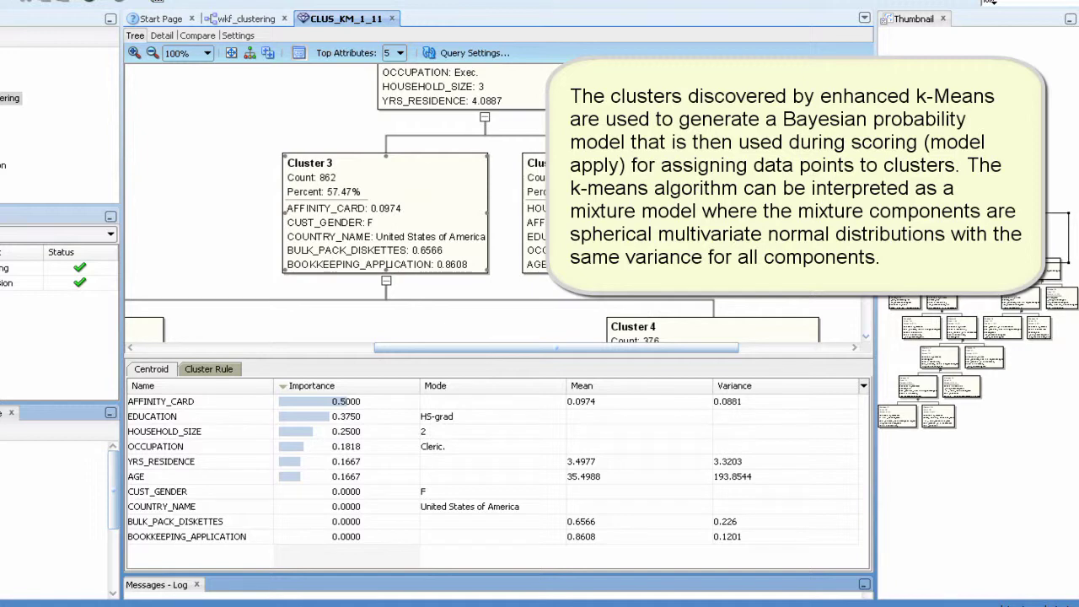
scroll(784, 219, "down", 5)
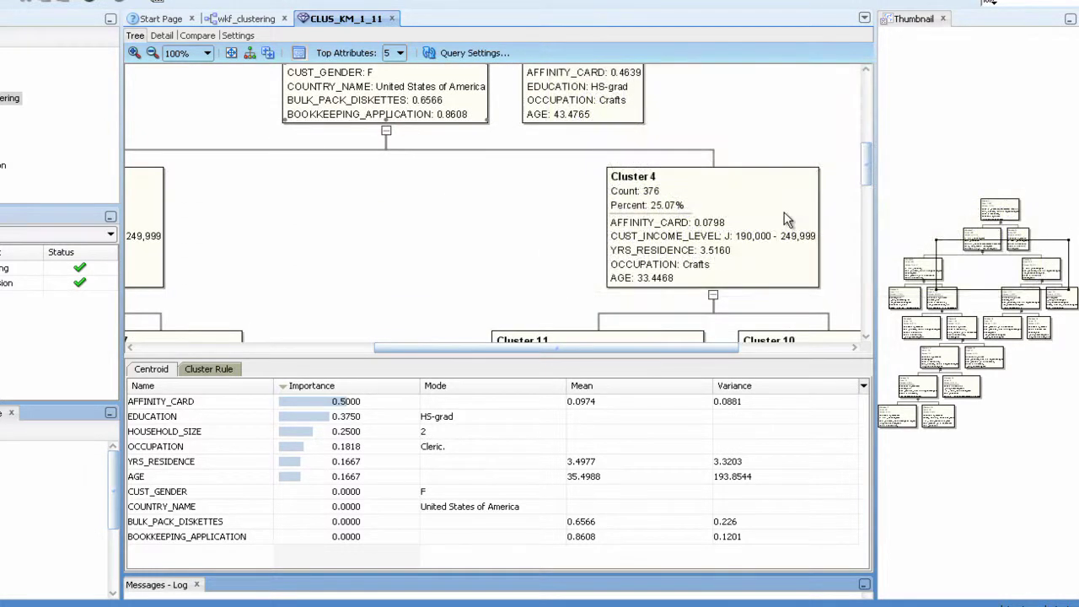
left_click(784, 219)
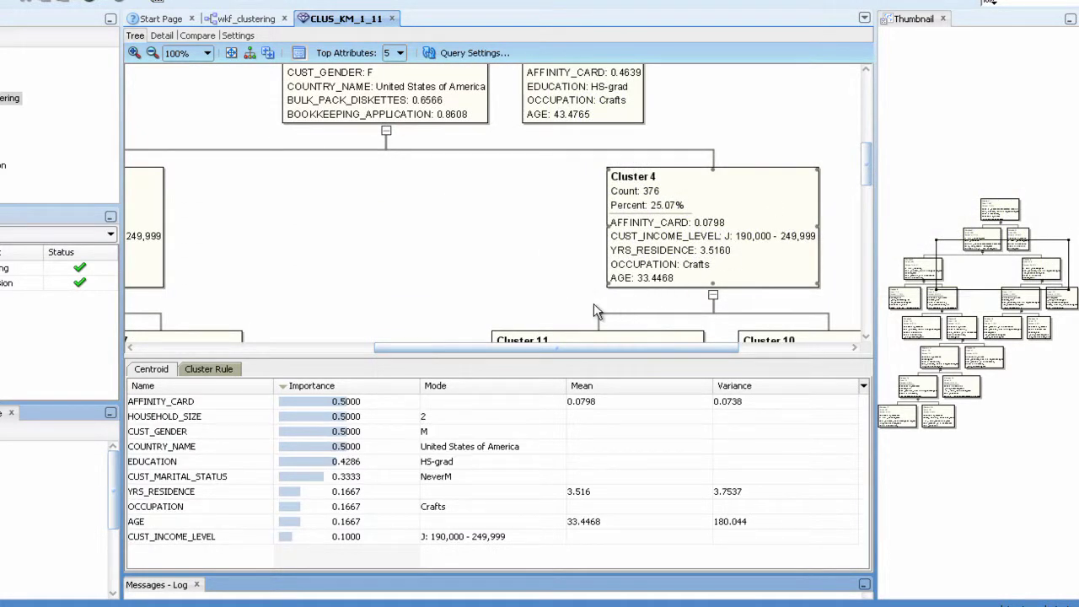
left_click_drag(574, 348, 413, 351)
left_click(451, 270)
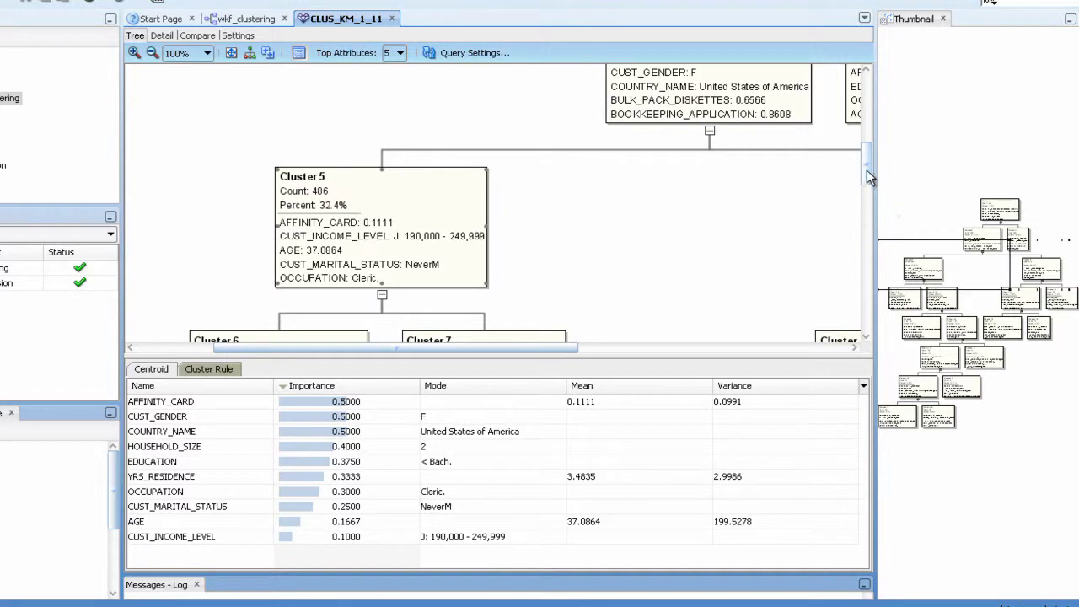
Examine the centroid attributes of Clusters 6, 7, 11 and 10 on the next level of the cluster tree.
left_click_drag(868, 145, 866, 197)
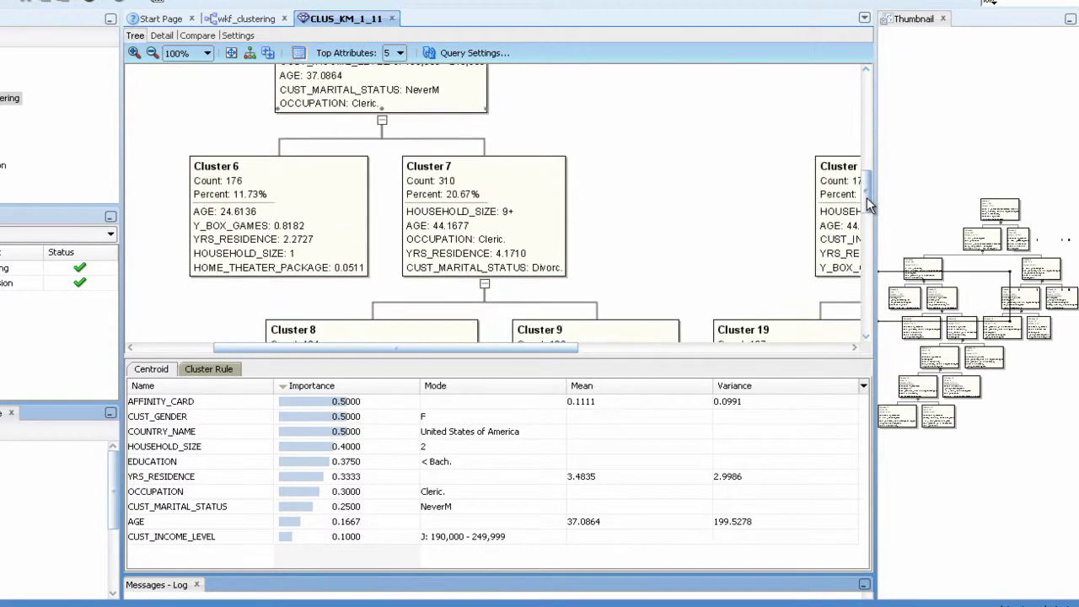
left_click(340, 218)
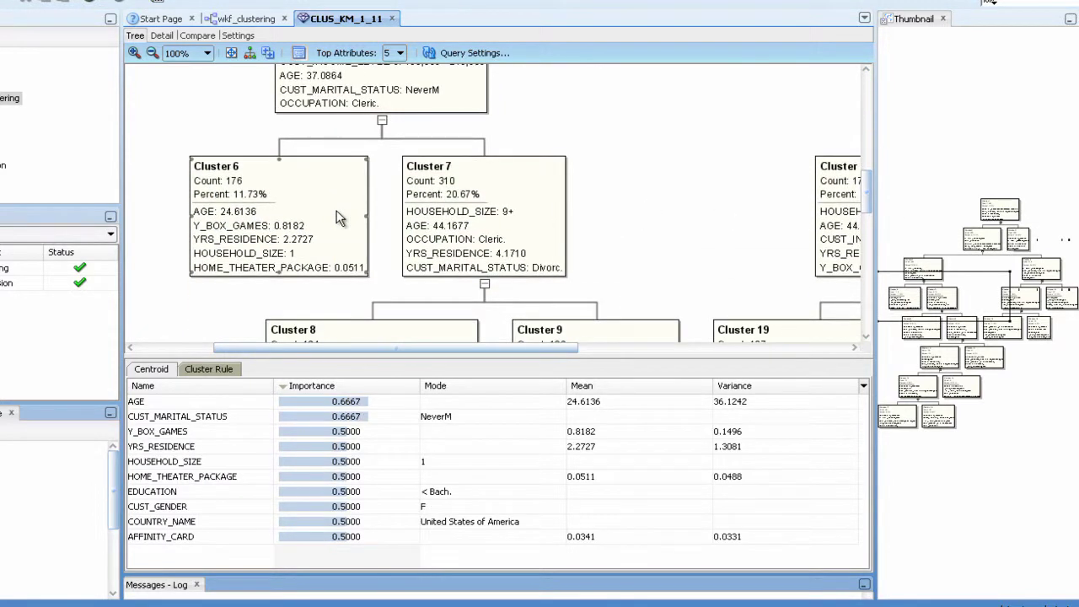
left_click(438, 224)
left_click_drag(444, 351, 661, 351)
left_click(542, 224)
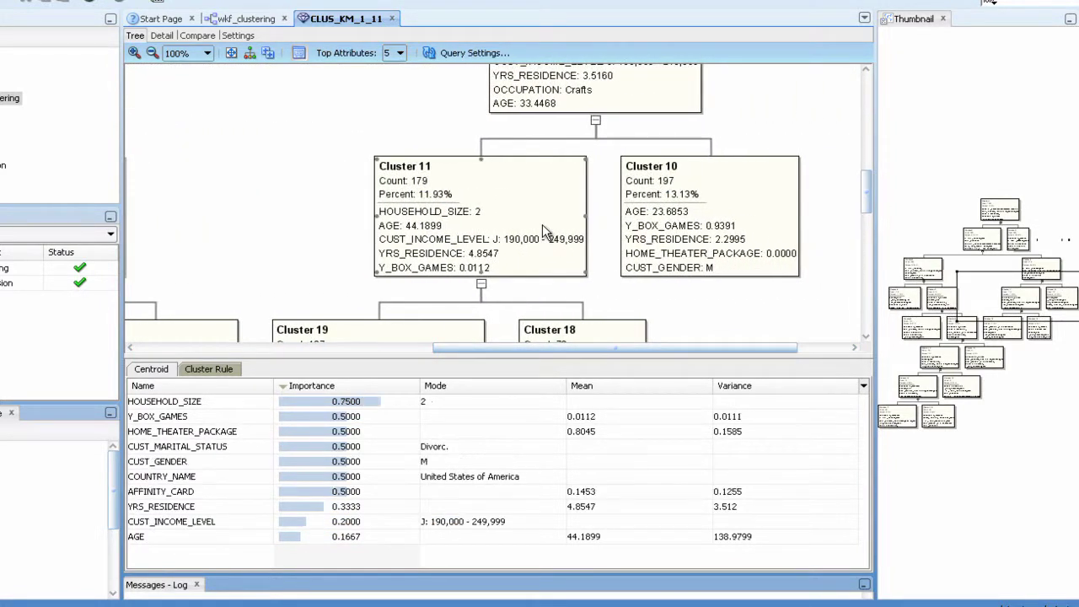
left_click(717, 230)
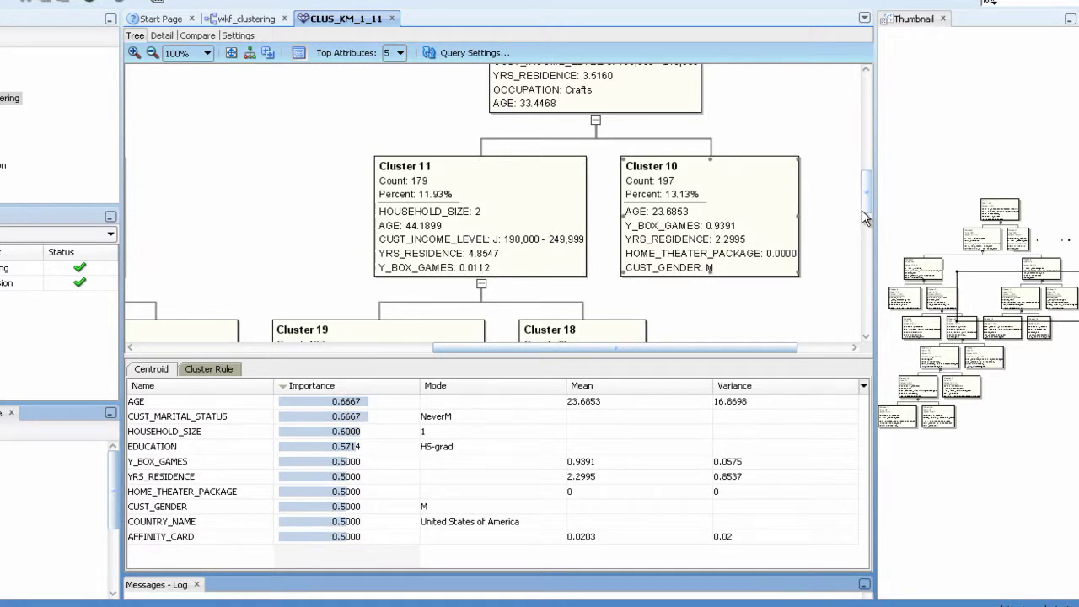
Open the detailed attribute view for Cluster 2 and inspect the YRS_RESIDENCE and AGE histograms.
left_click_drag(871, 200, 875, 125)
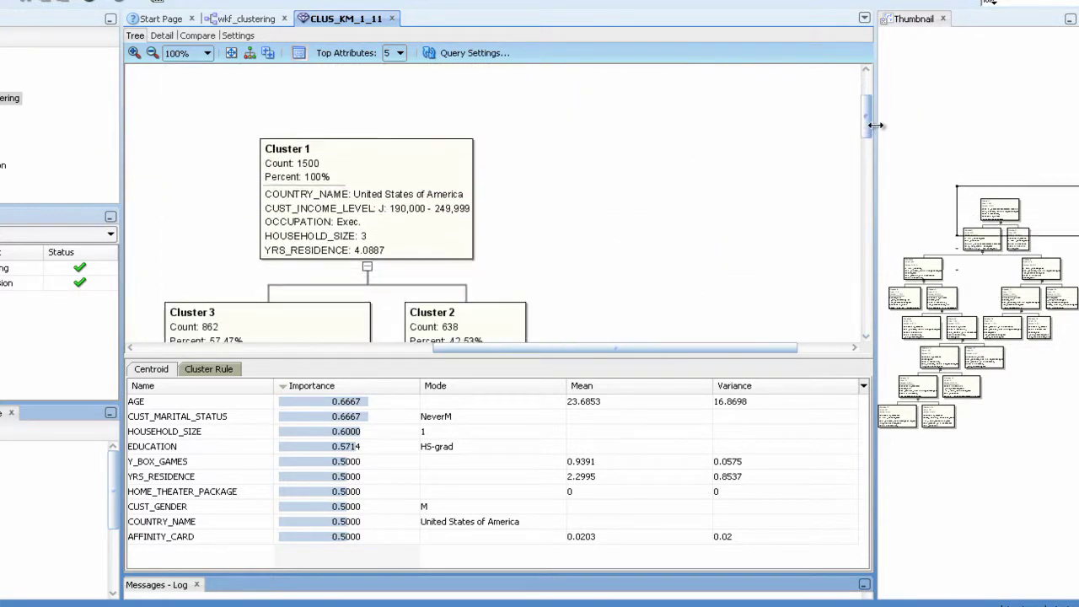
left_click_drag(701, 348, 650, 357)
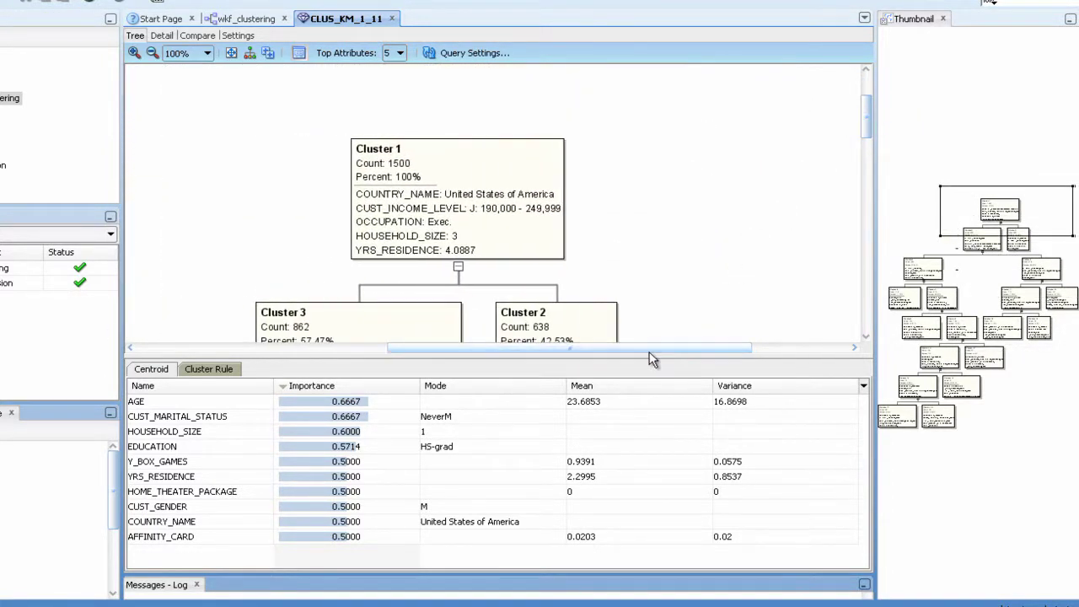
left_click(161, 37)
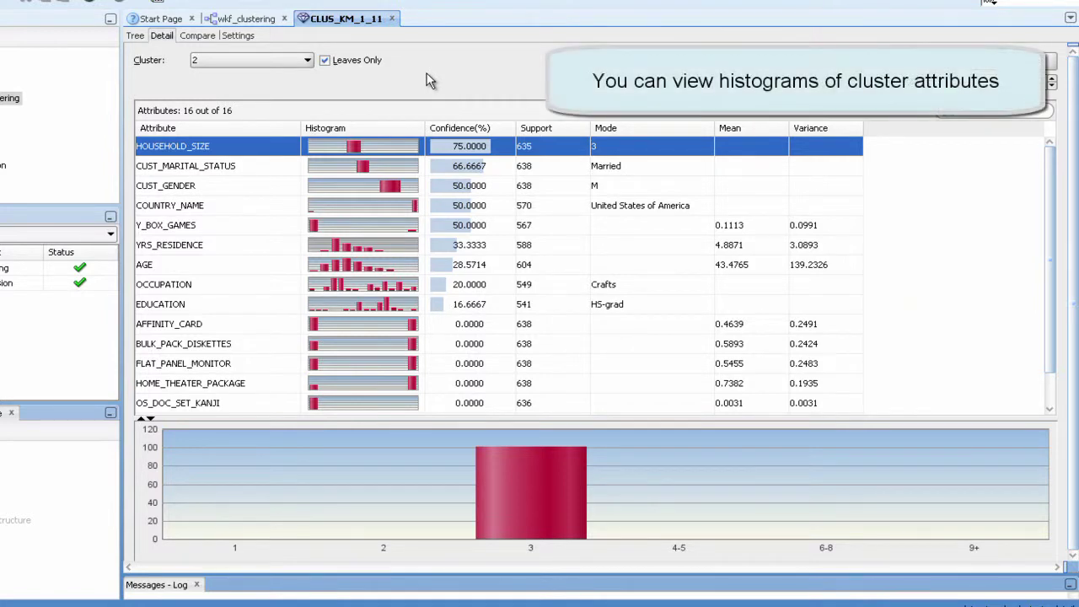
left_click(373, 245)
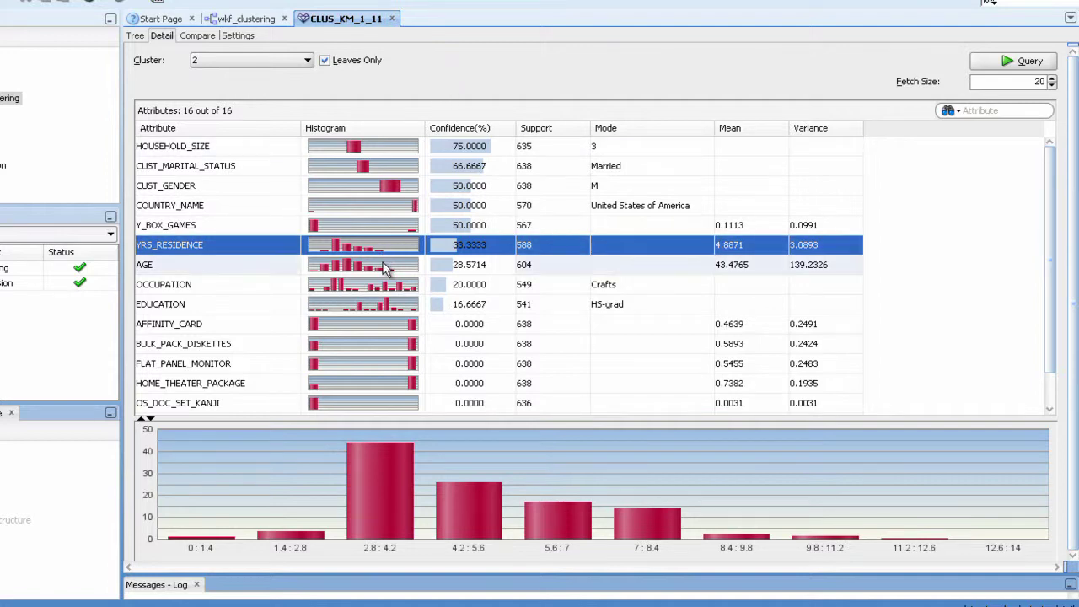
key("Down")
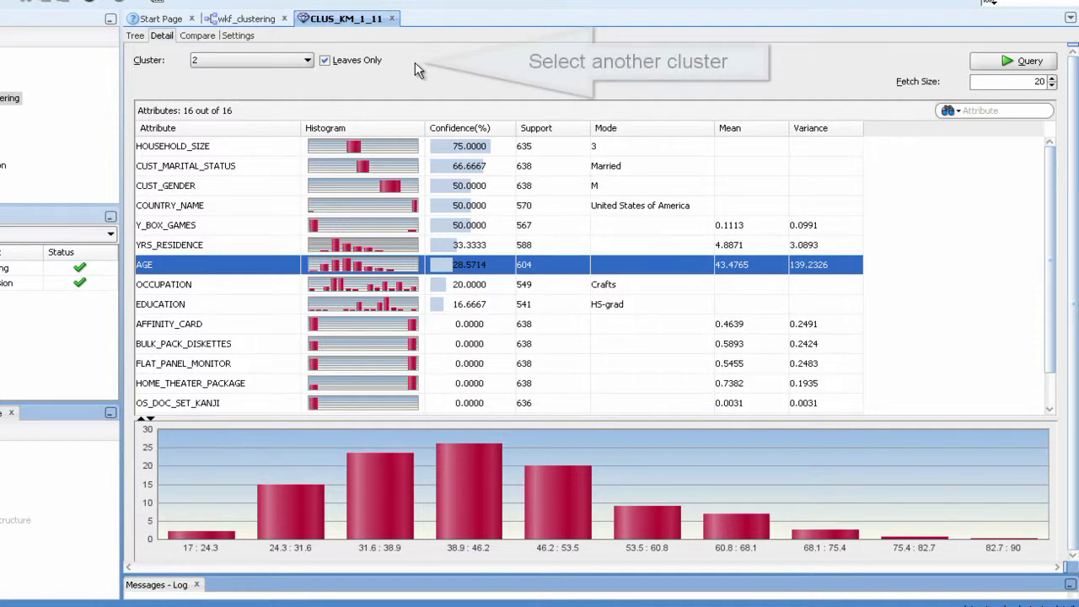
Switch the detail view to Cluster 6 and display its AGE histogram.
left_click(308, 64)
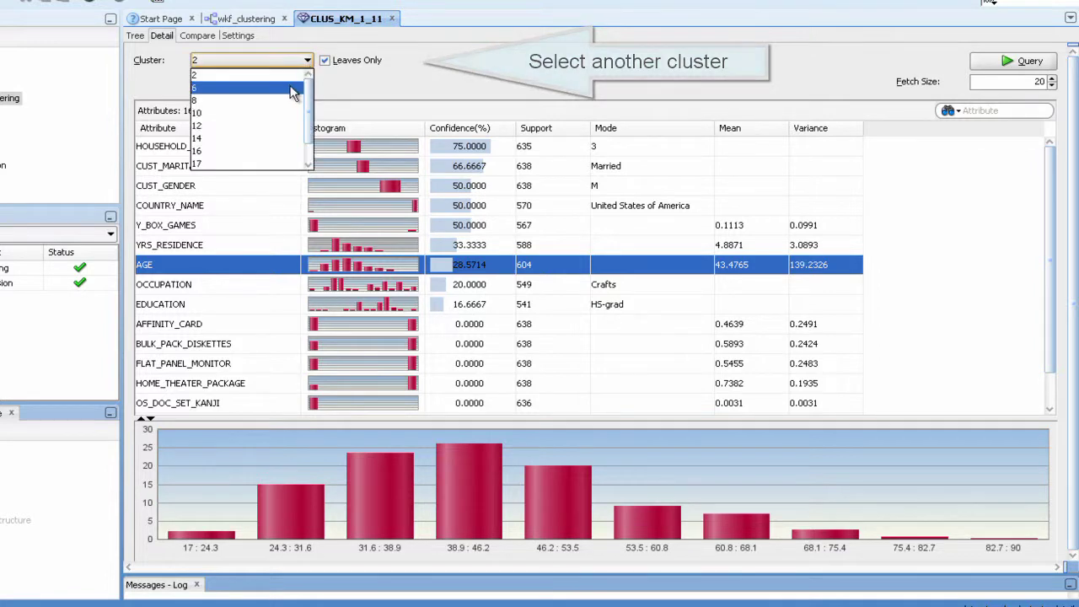
left_click(292, 87)
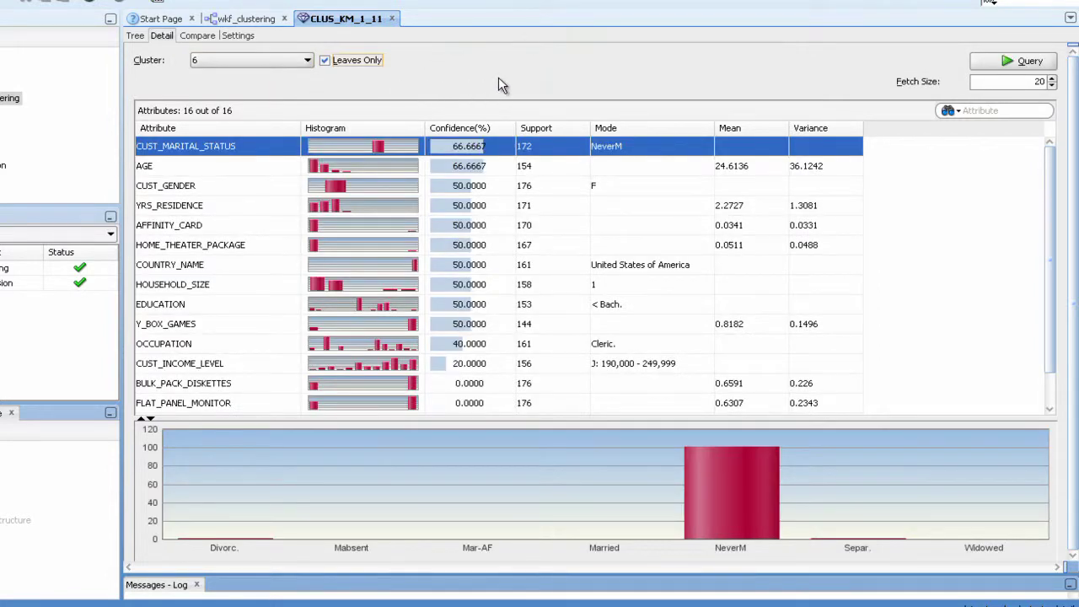
left_click(395, 169)
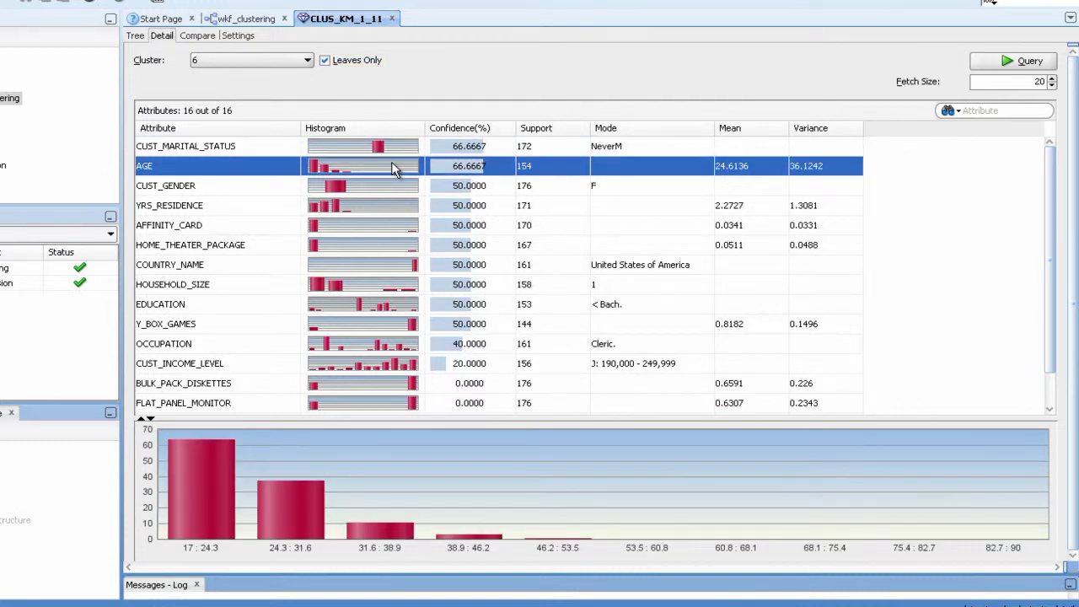
Switch the detail view to Cluster 8 and display its HOUSEHOLD_SIZE histogram.
left_click(307, 60)
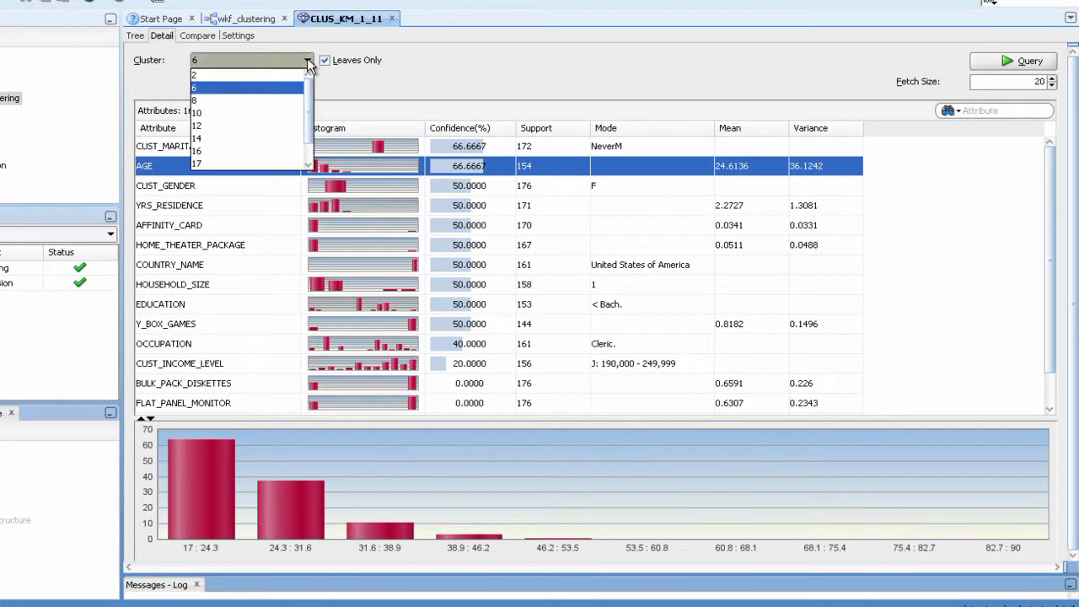
left_click(288, 101)
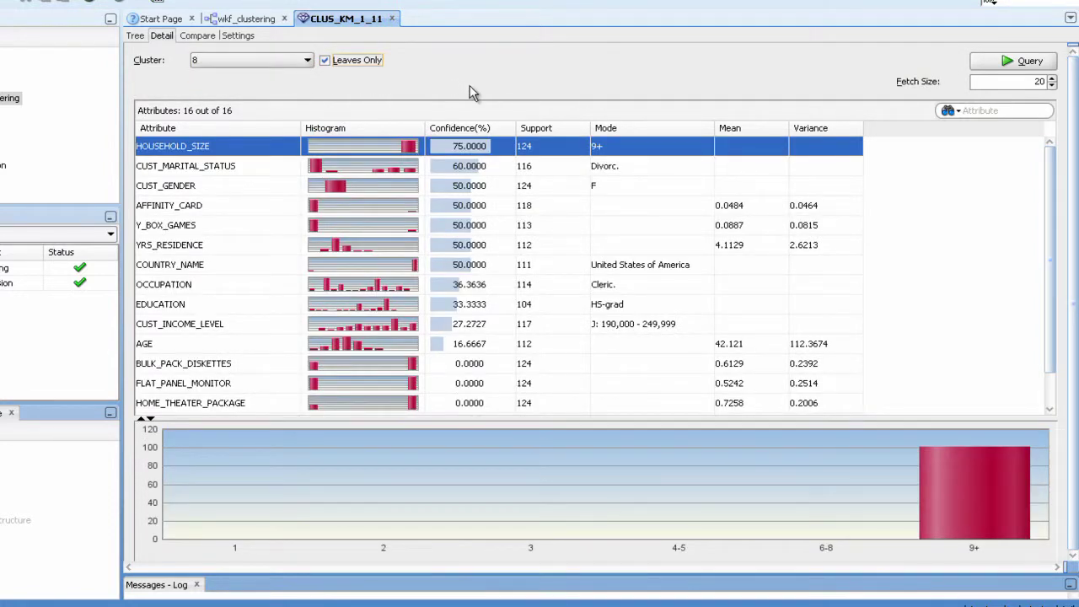
left_click(500, 149)
Compare Clusters 19 and 17, inspecting the CUST_MARITAL_STATUS and OCCUPATION distributions.
left_click(200, 37)
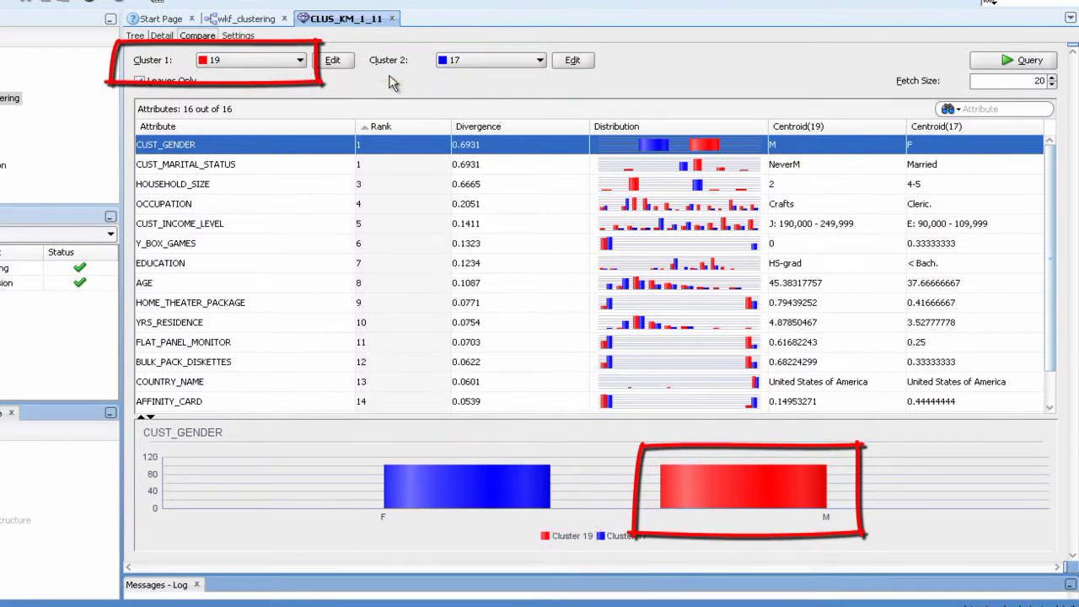
left_click(657, 167)
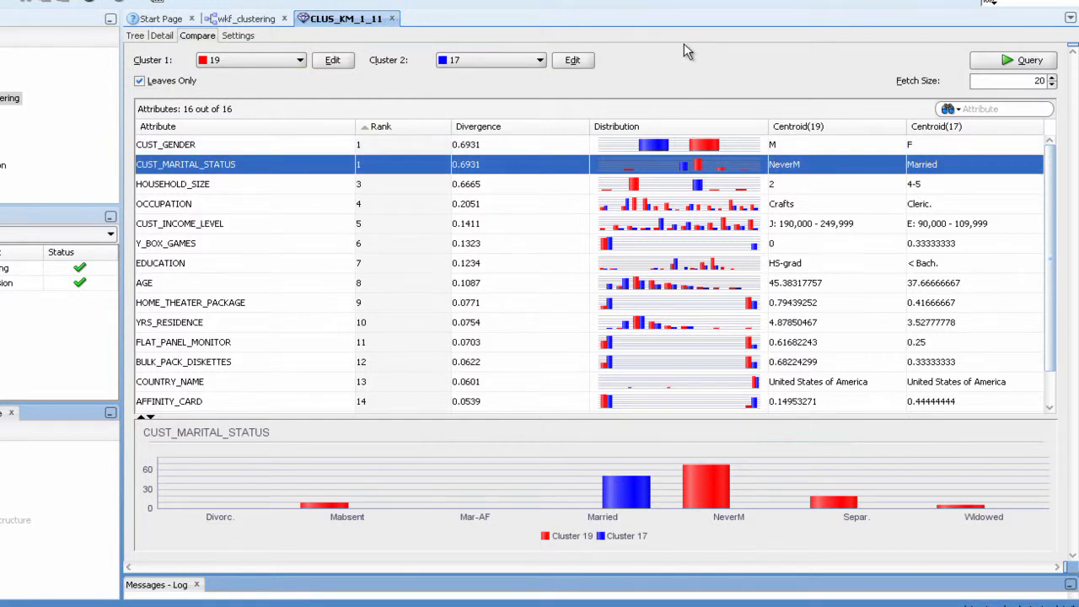
left_click(694, 205)
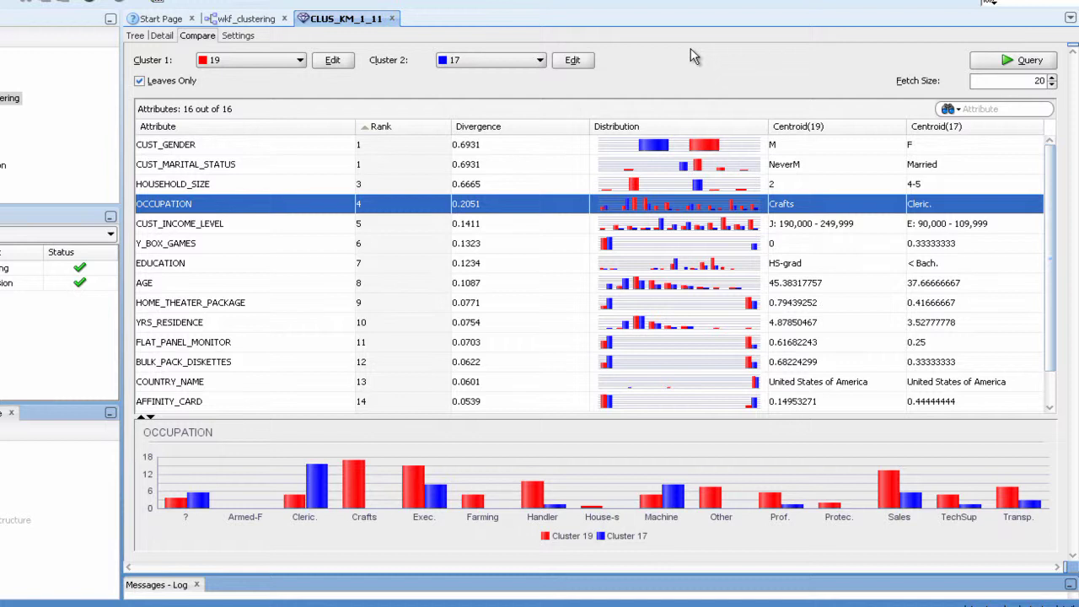
Compare Clusters 18 and 16 of the K-Means model and display the EDUCATION distribution.
left_click(301, 61)
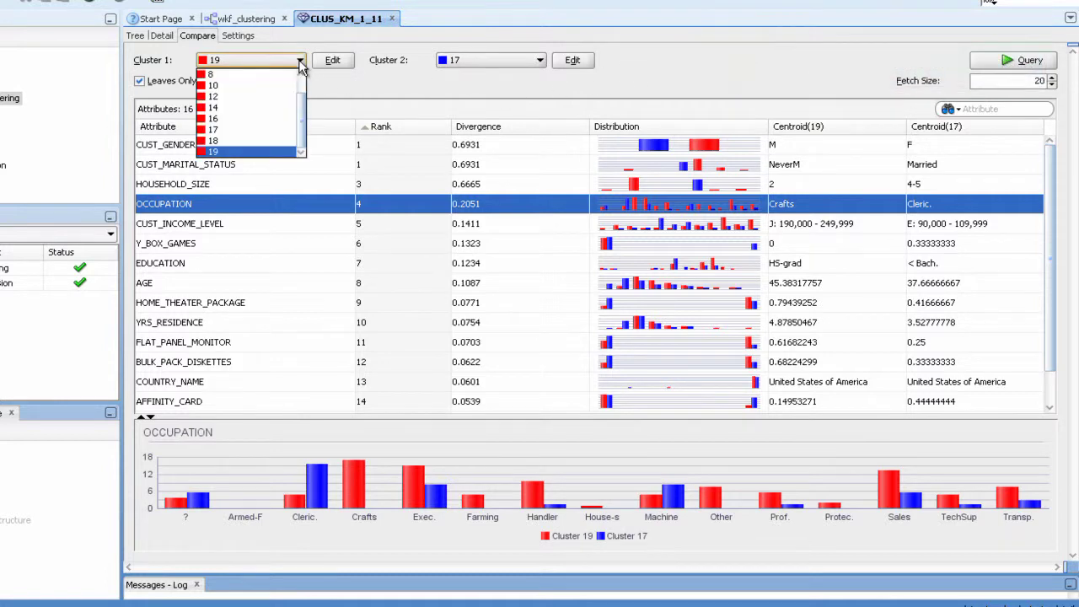
left_click(259, 142)
left_click(539, 60)
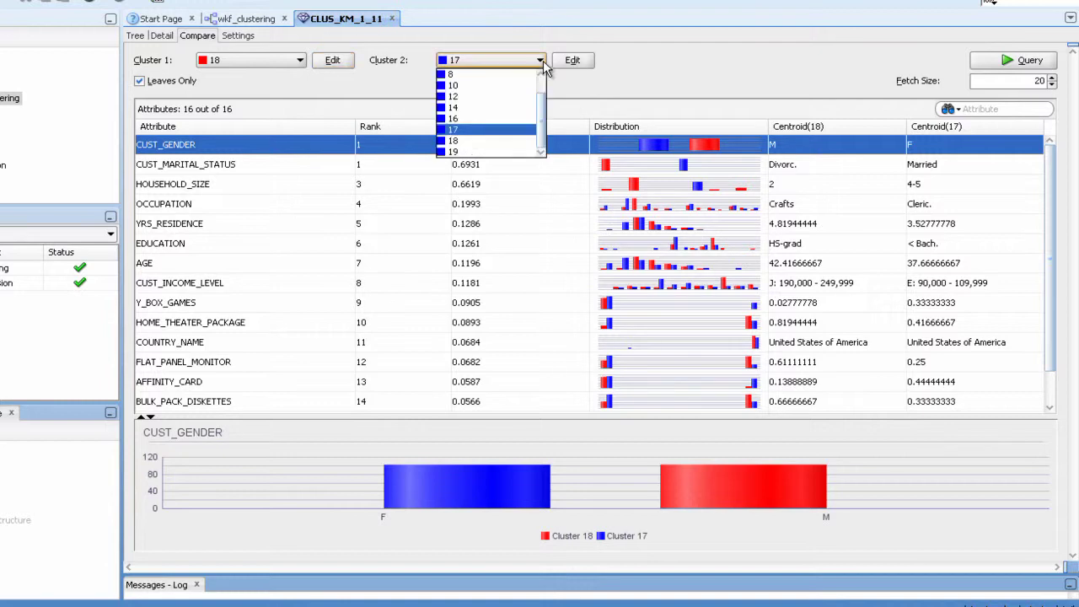
left_click(480, 119)
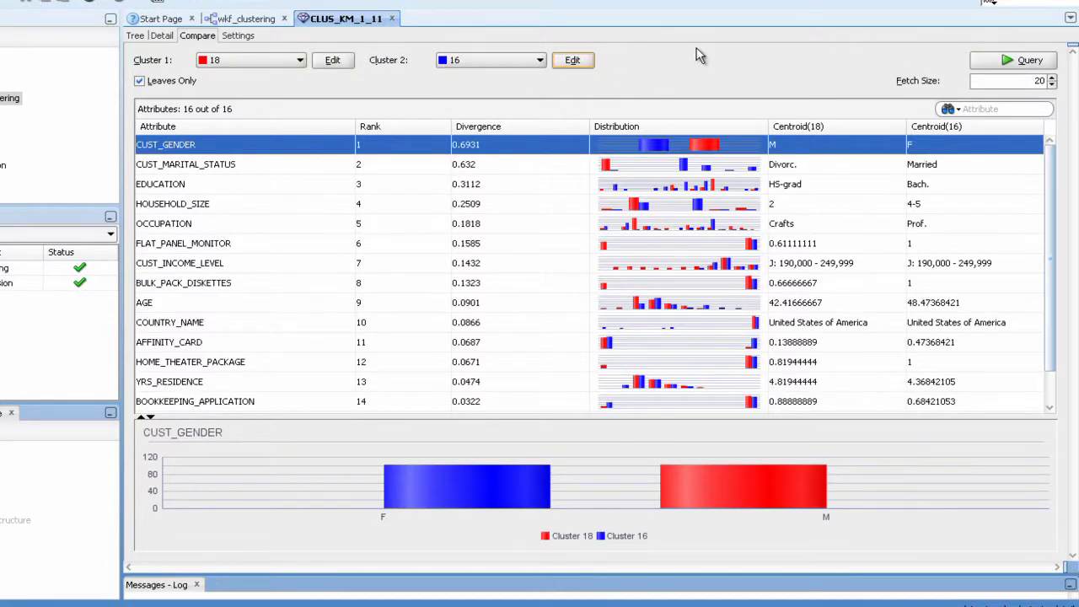
left_click(680, 183)
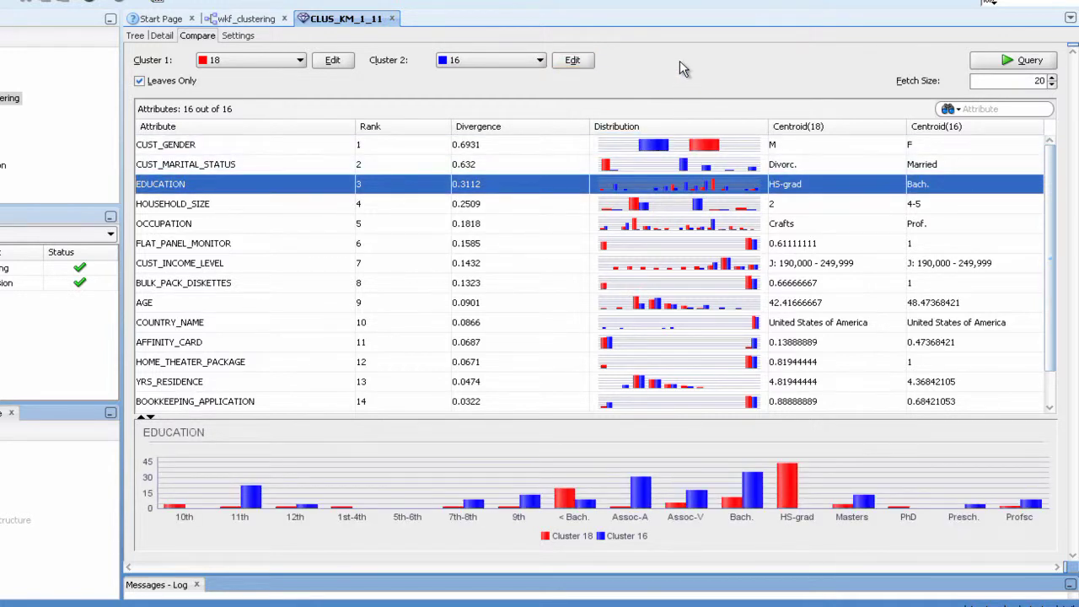
View the rename option for Cluster 18 without changing its name, and select the EDUCATION attribute's divergence value.
left_click(342, 64)
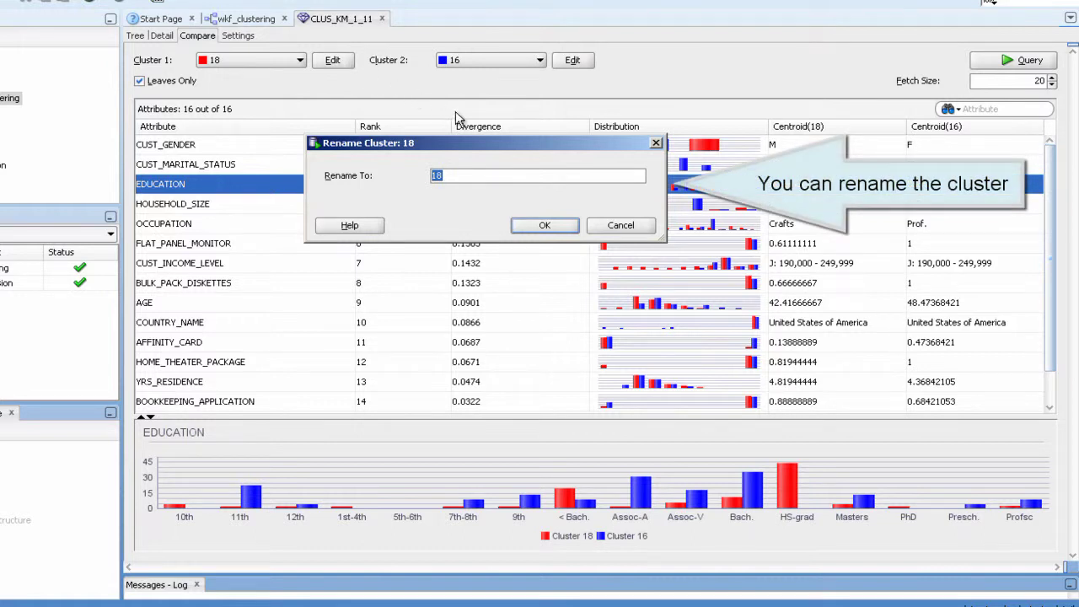
left_click(620, 225)
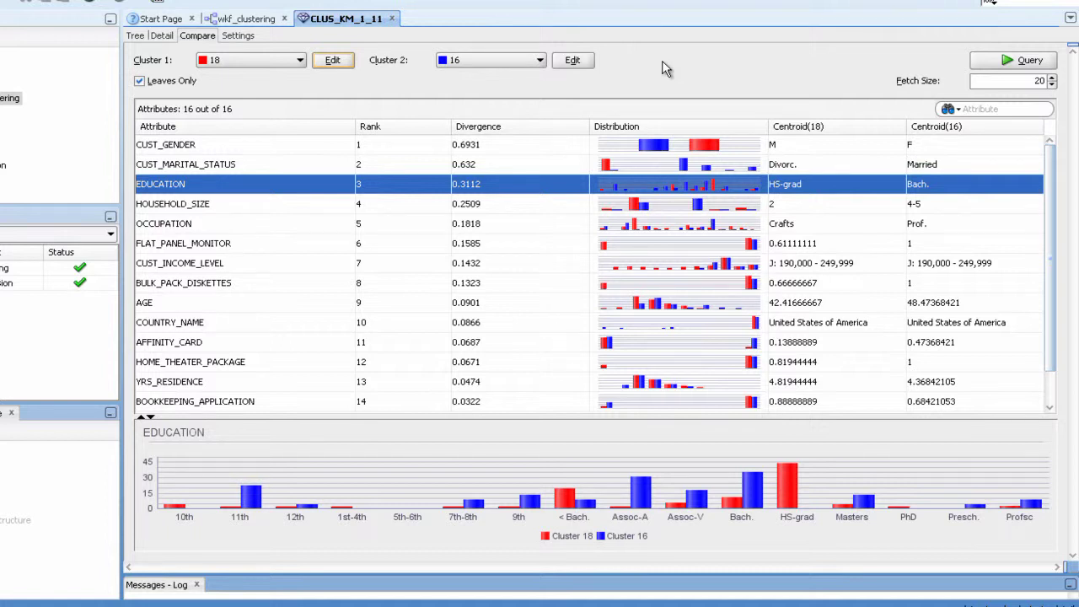
left_click(529, 184)
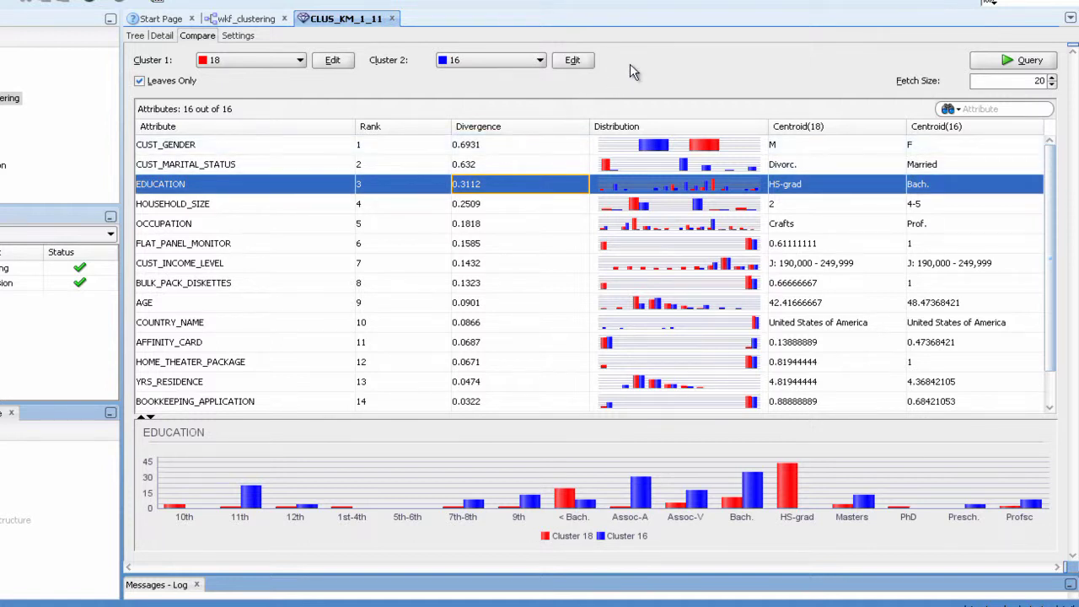
Review the settings summary of the CLUS_KM_1_11 model and close the model.
left_click(237, 36)
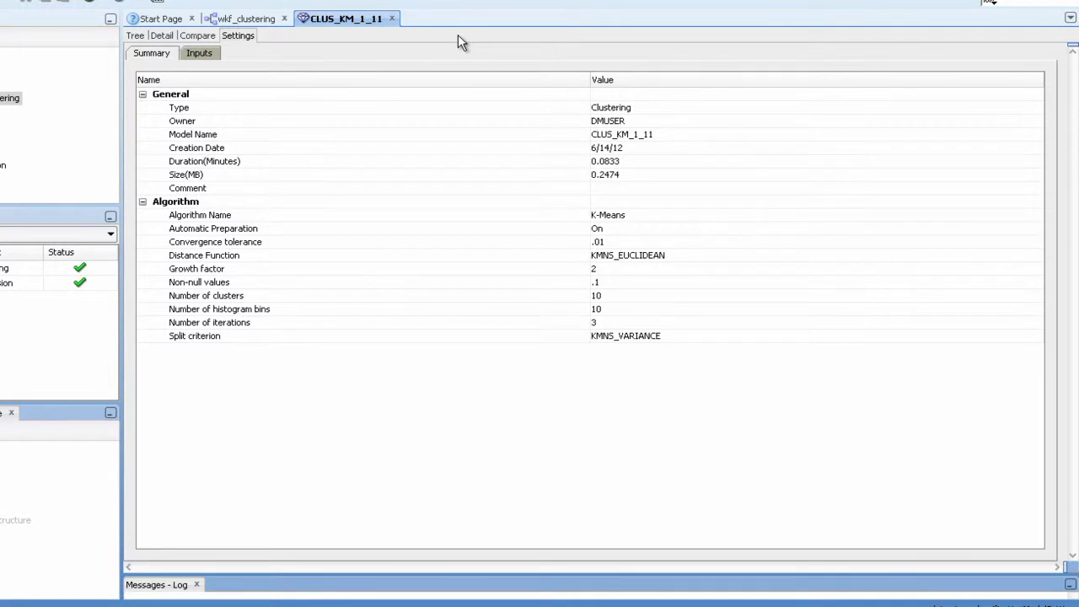
left_click(392, 19)
Open the CLUS_OC_1_11 model from the Clust Build node and display the full centroid details of root Cluster 1.
right_click(395, 115)
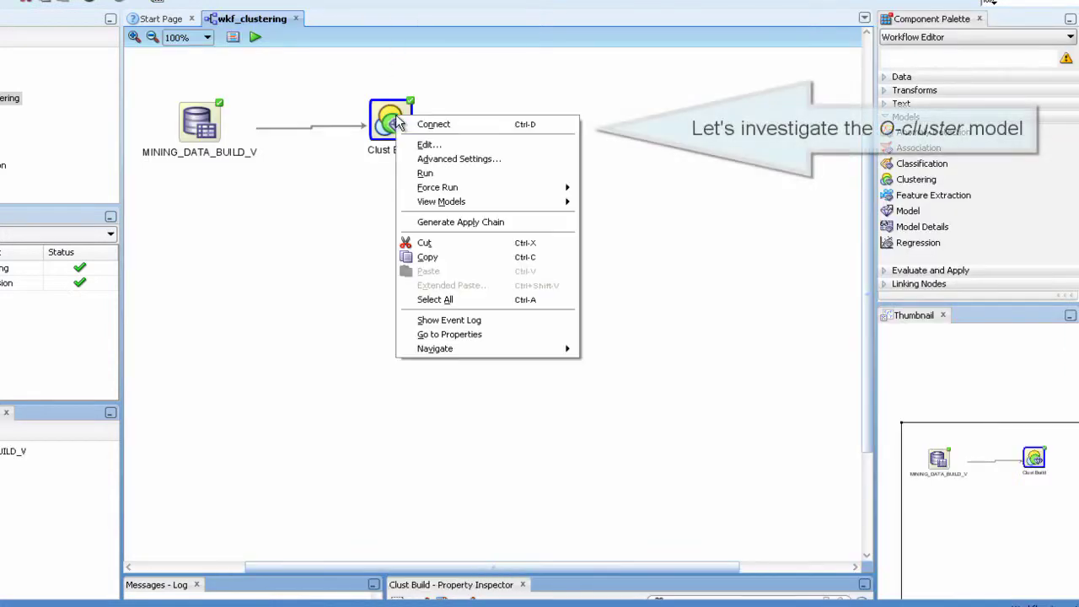
mouse_move(552, 202)
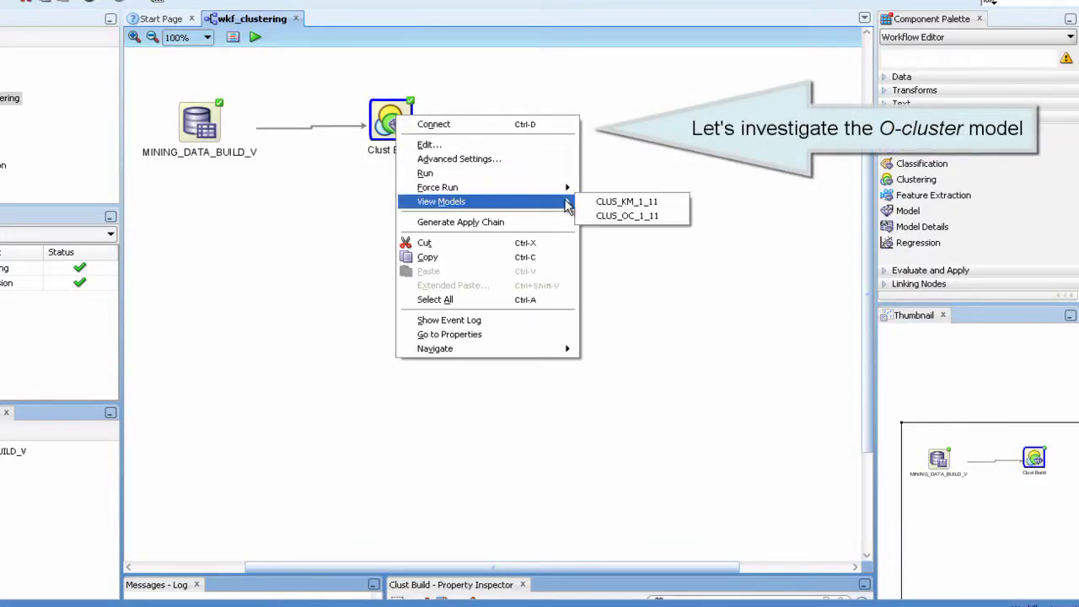
left_click(675, 215)
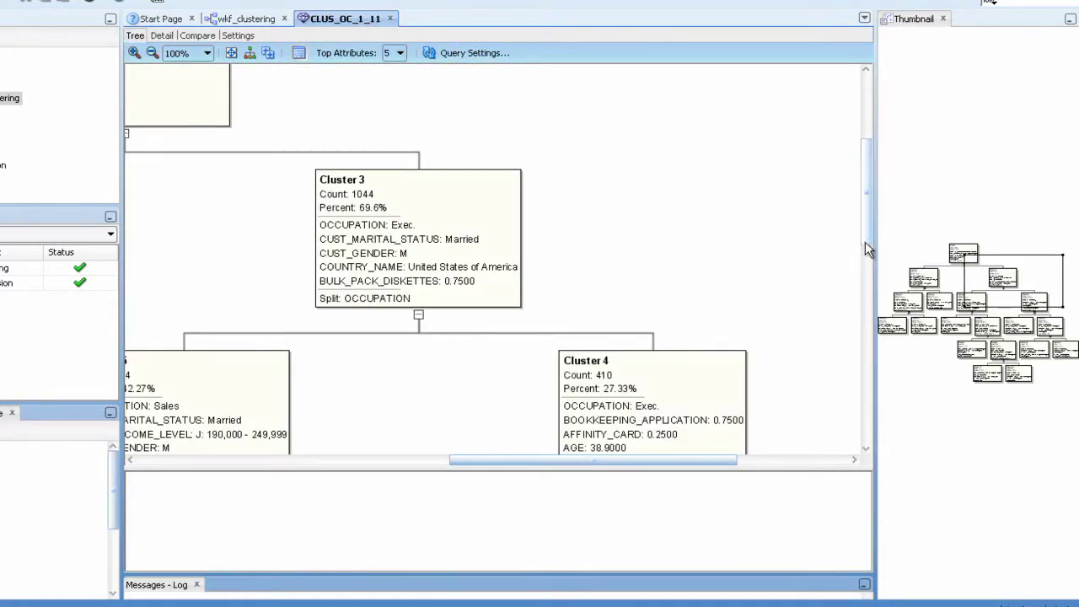
left_click_drag(865, 241, 870, 199)
left_click_drag(715, 460, 566, 465)
left_click(531, 229)
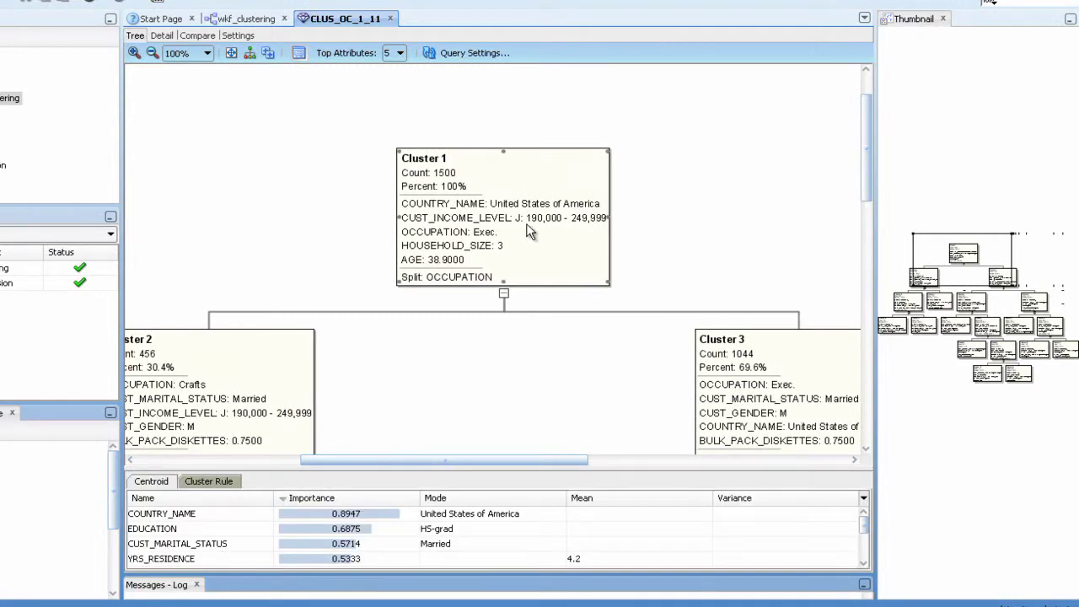
left_click_drag(494, 469, 499, 346)
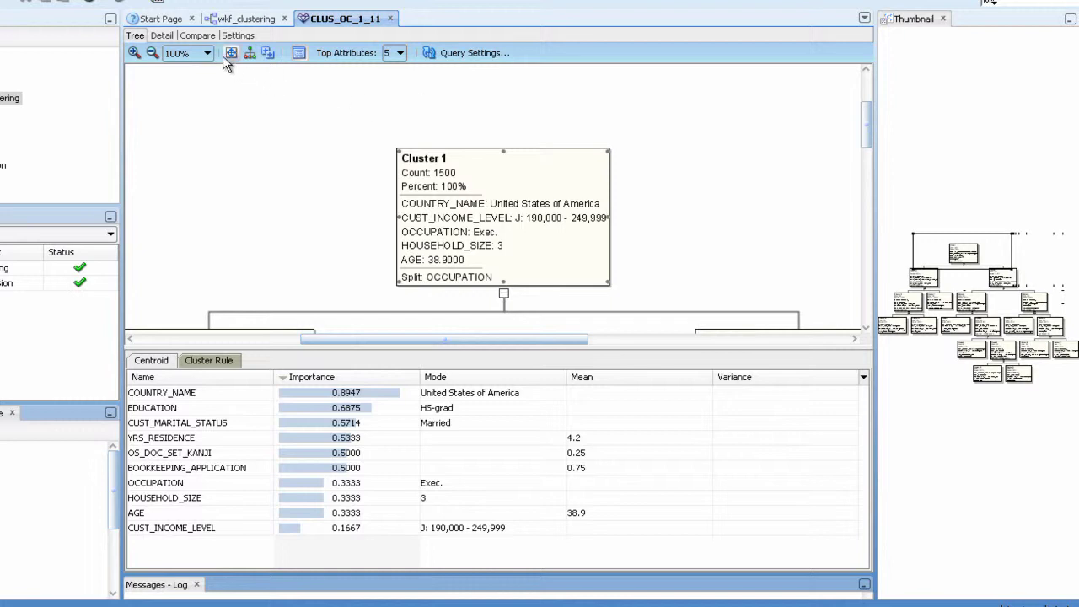
Inspect the detailed OCCUPATION histogram of Cluster 7 and the YRS_RESIDENCE histogram of Cluster 9.
left_click(161, 36)
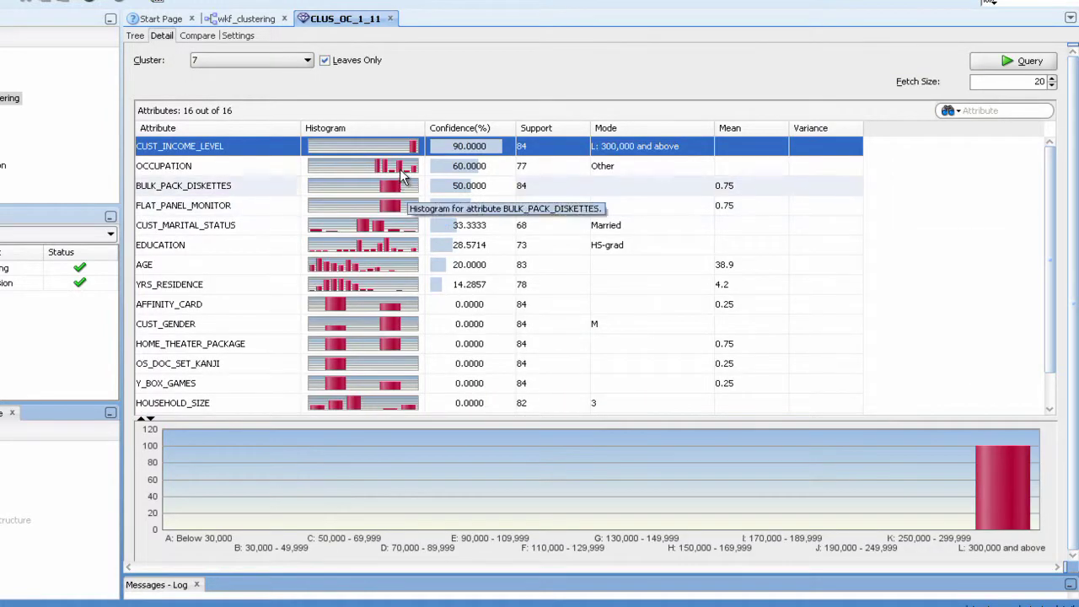
left_click(405, 166)
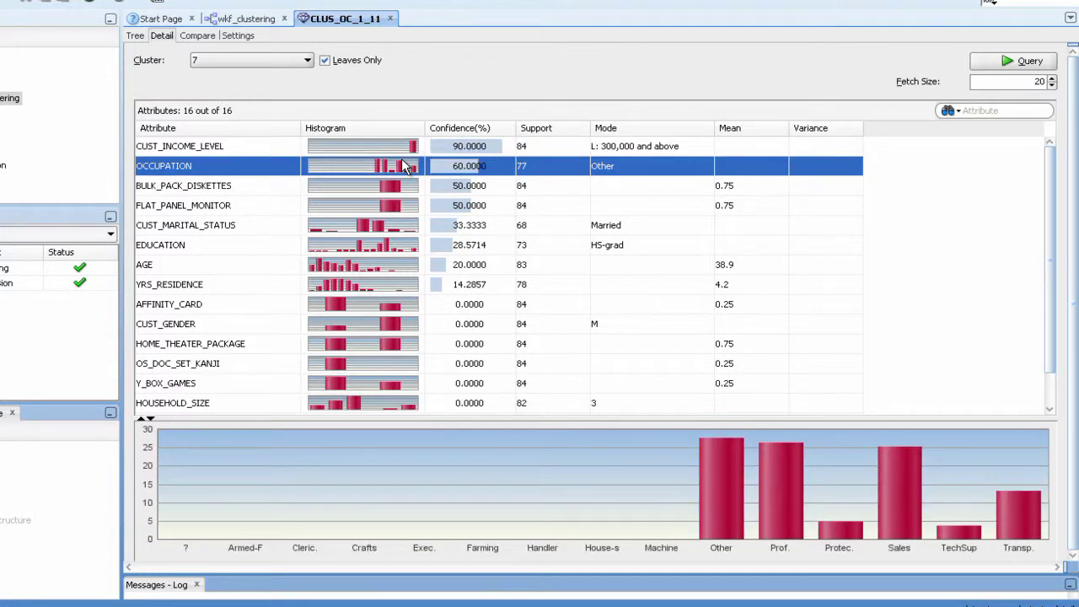
left_click(307, 60)
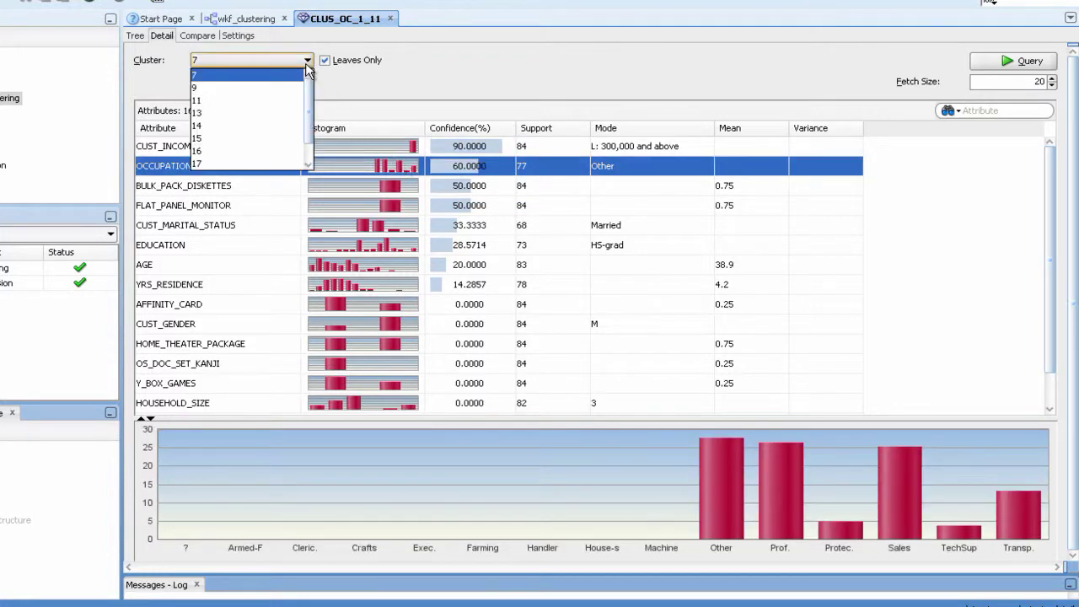
left_click(282, 89)
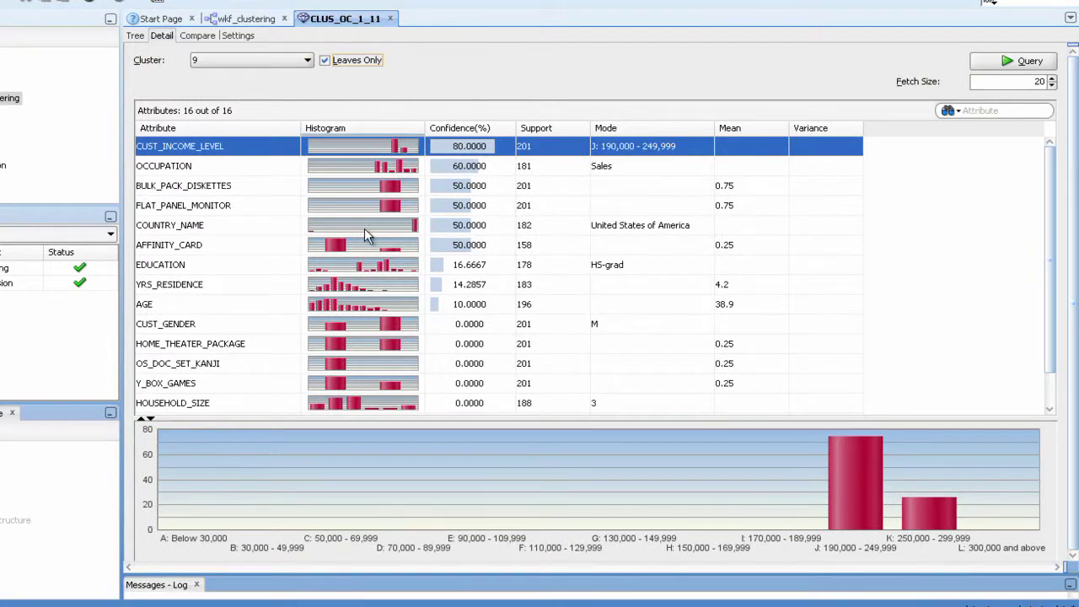
left_click(371, 285)
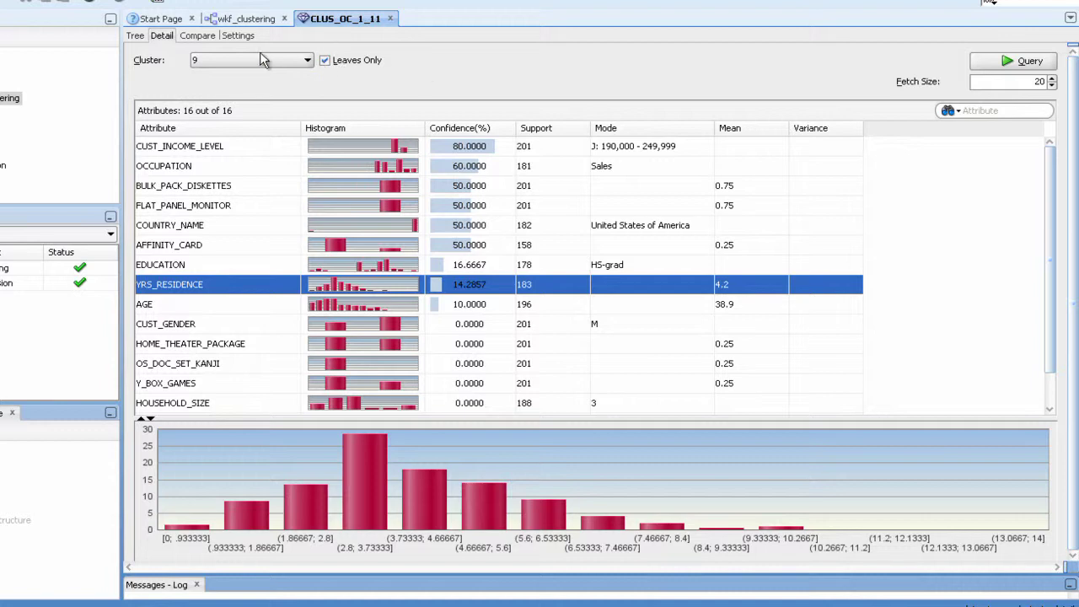
Review the O-Cluster model's comparison of Clusters 19 and 17 and its settings summary, and close the model.
left_click(199, 36)
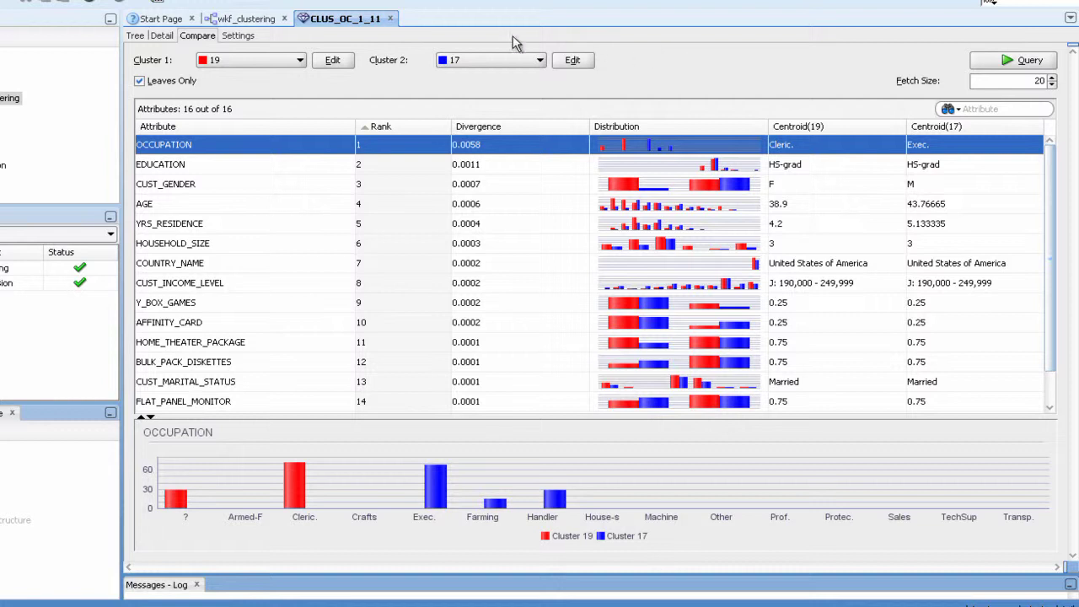
left_click(237, 37)
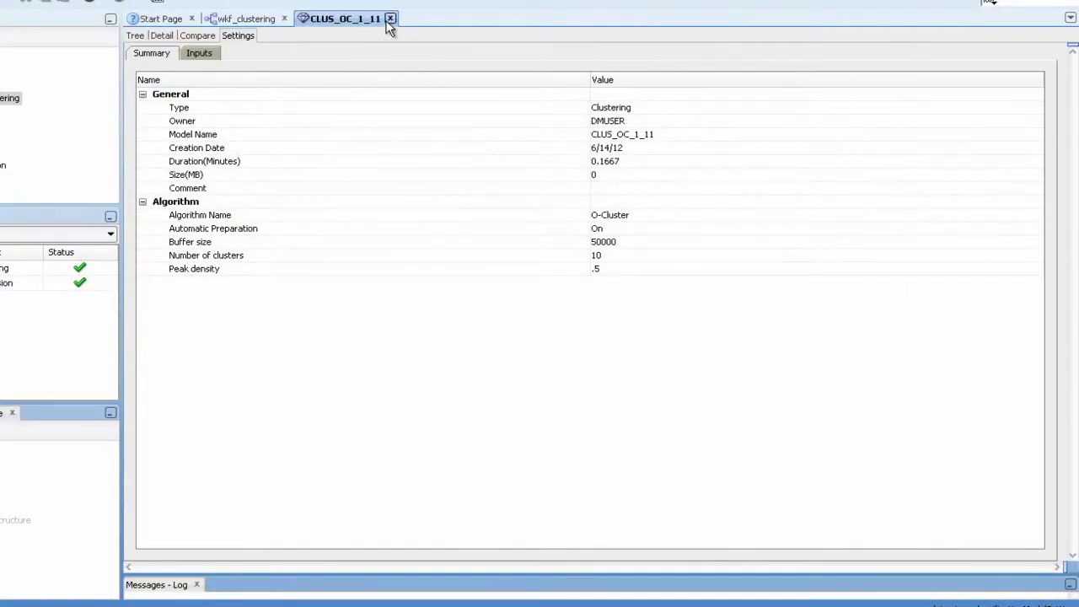
left_click(389, 18)
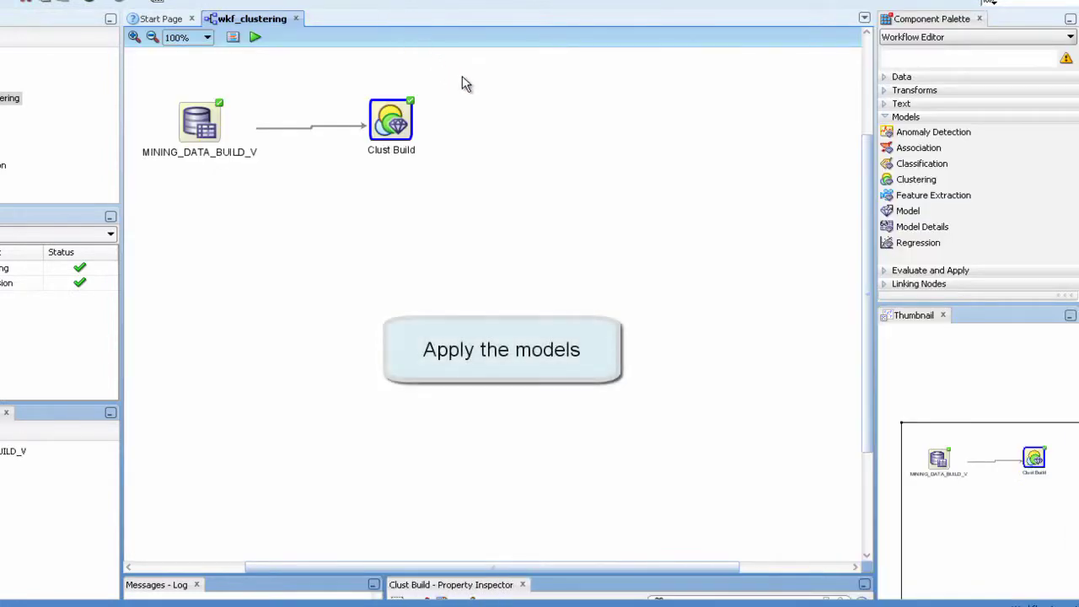
Add a data source node below MINING_DATA_BUILD_V that uses the DMUSER.MINING_DATA_APPLY_V view.
left_click(885, 77)
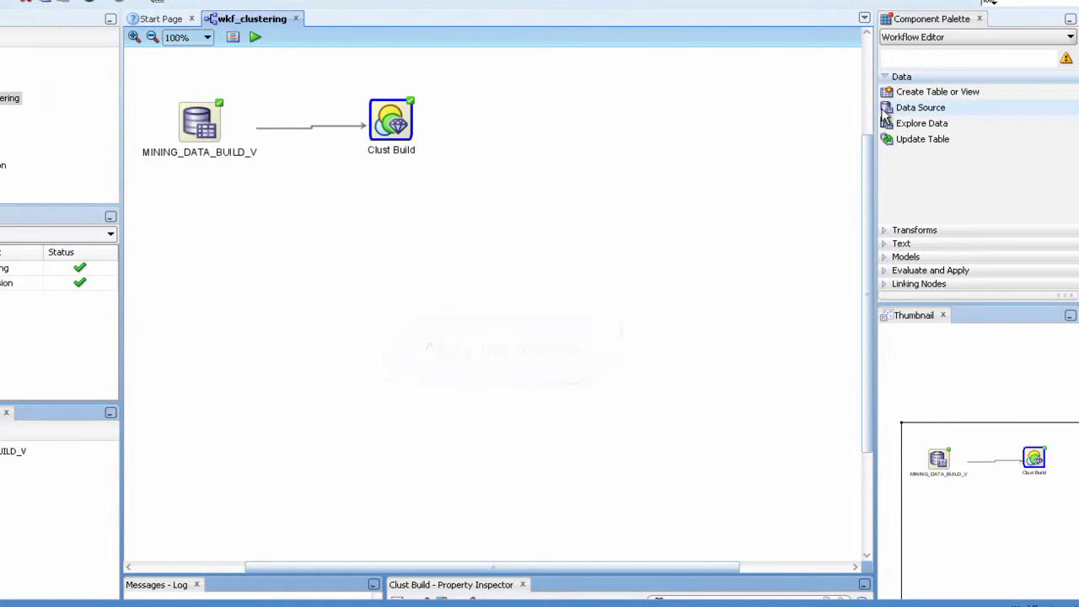
left_click_drag(887, 107, 186, 228)
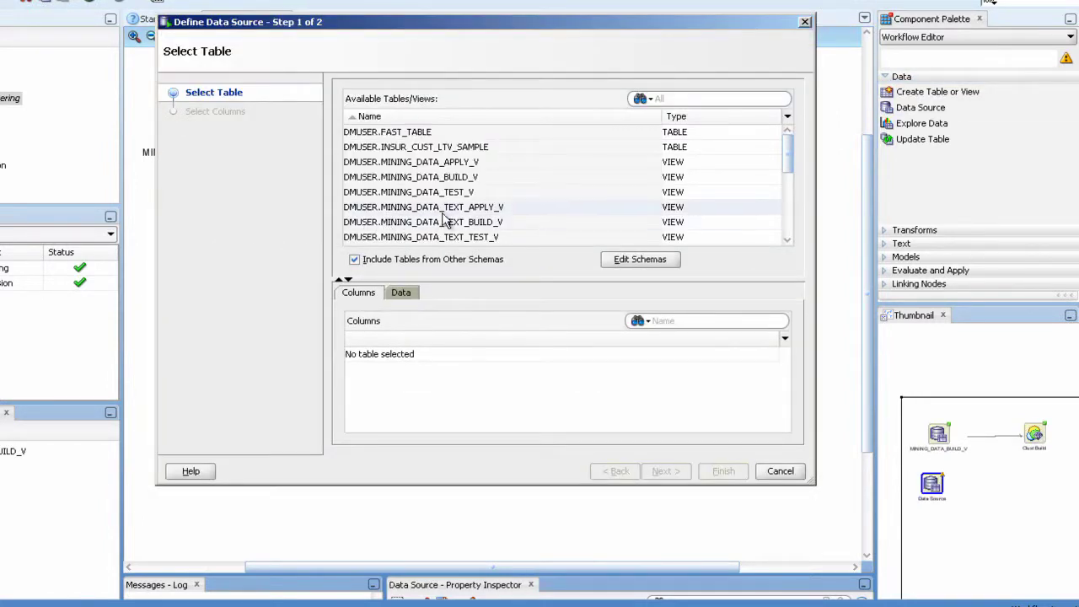
left_click(493, 162)
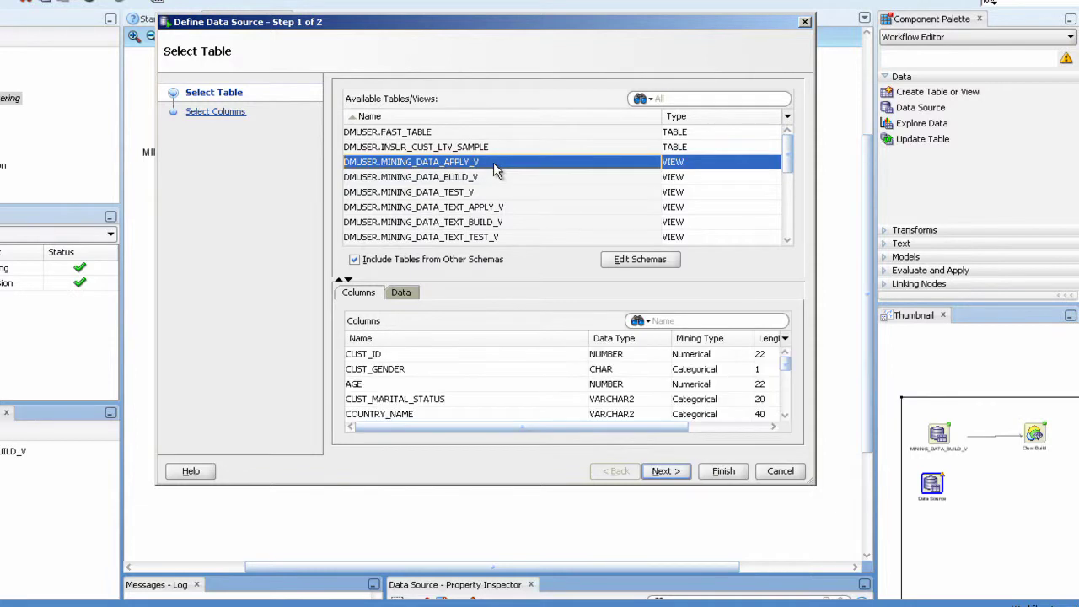
left_click(723, 471)
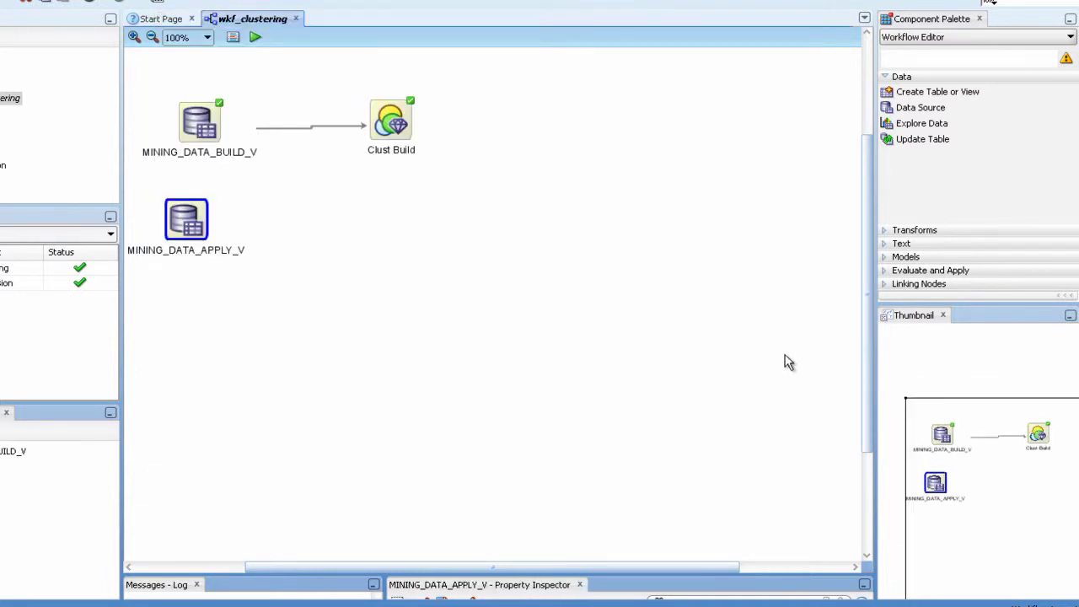
Add an Apply node below Clust Build and connect the Clust Build node to it.
left_click(885, 257)
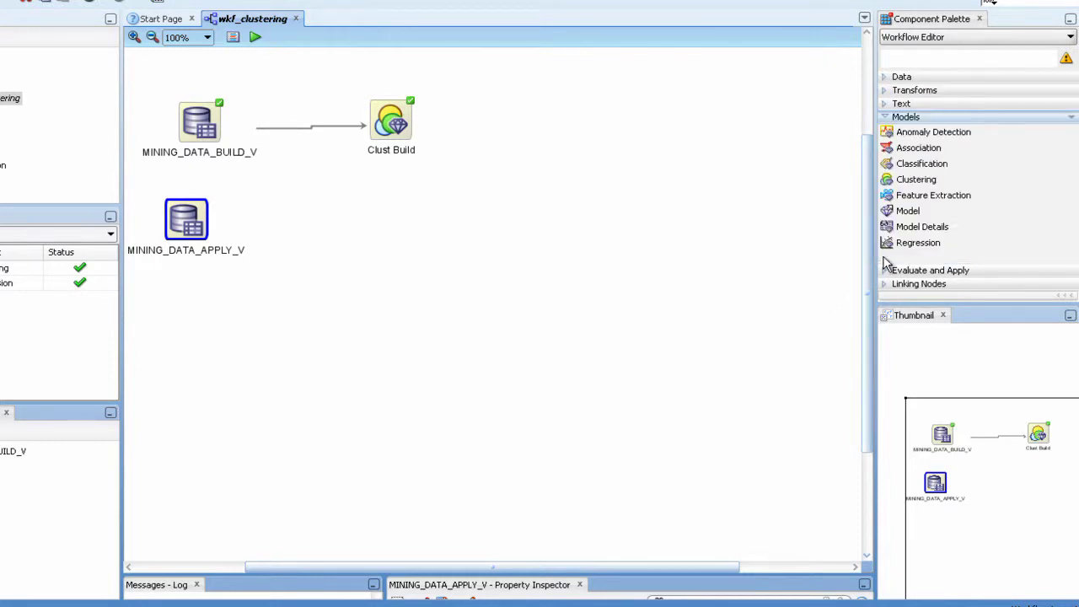
left_click(887, 268)
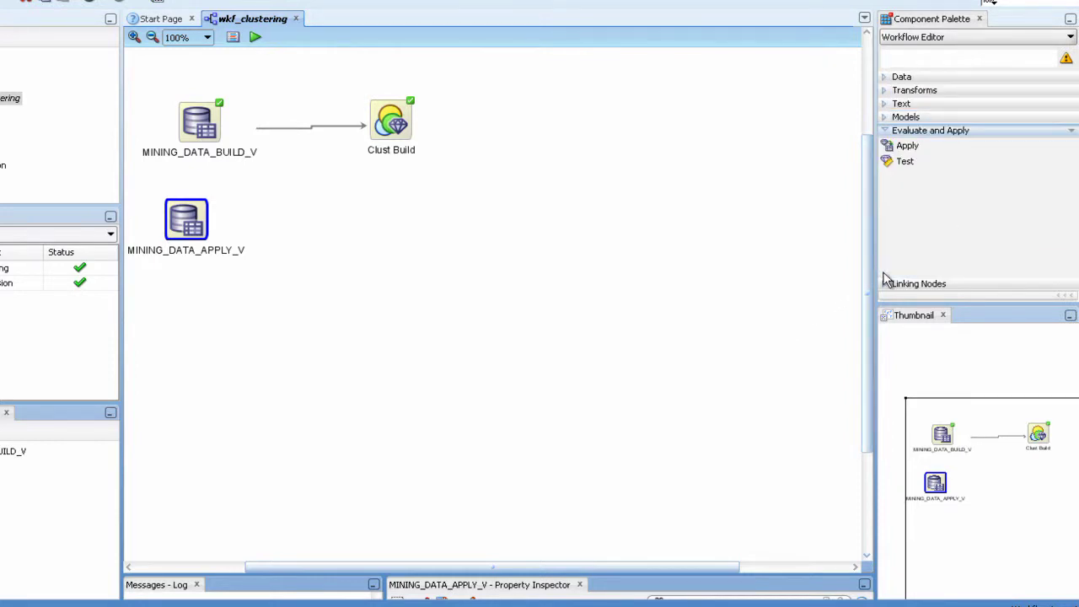
left_click_drag(887, 145, 377, 226)
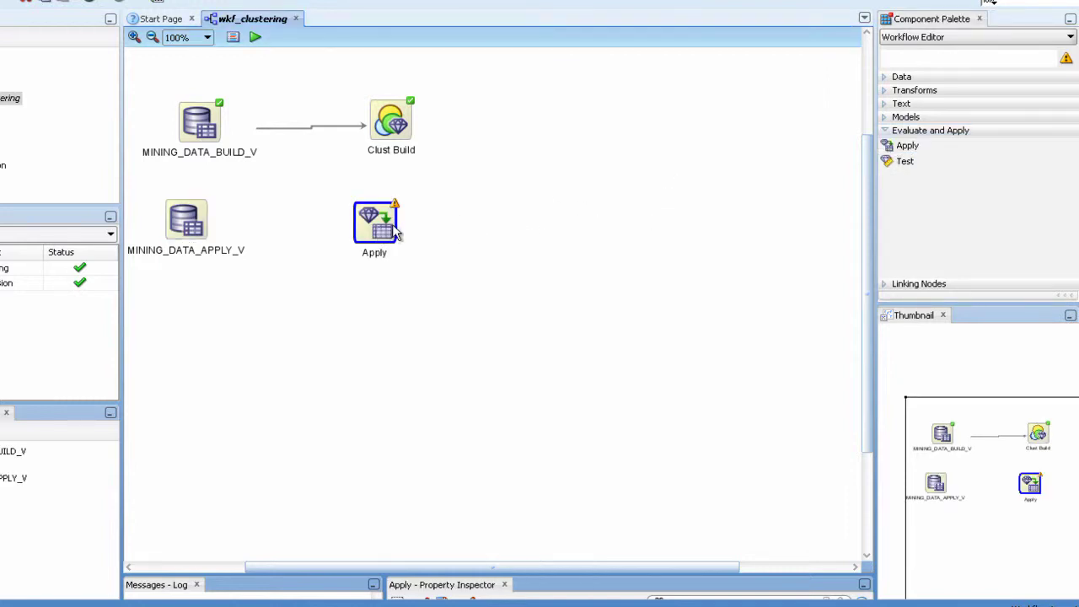
right_click(395, 125)
left_click(411, 130)
left_click(390, 221)
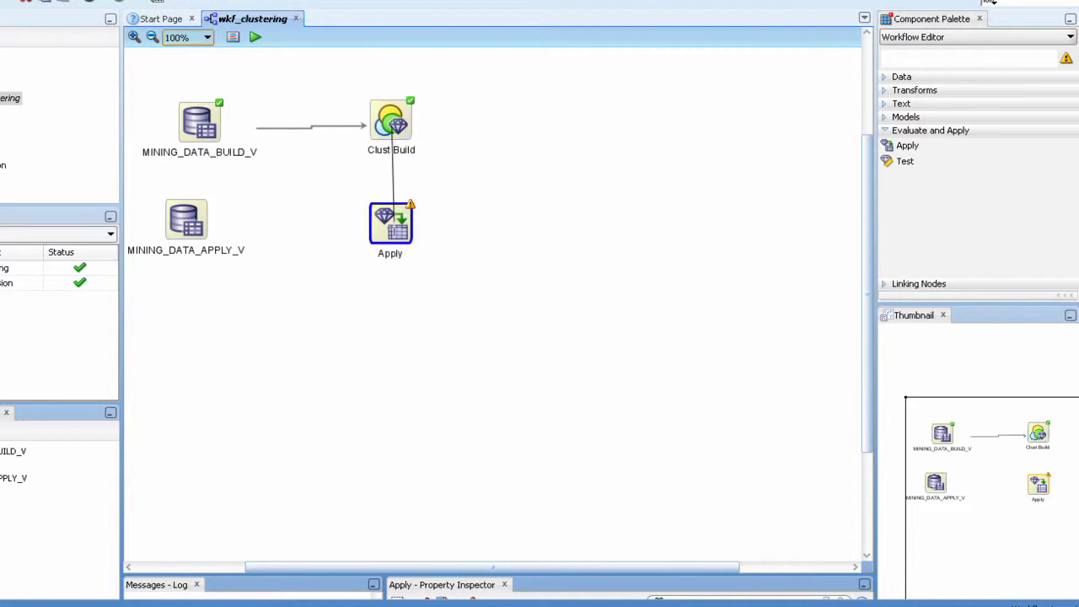
Connect the MINING_DATA_APPLY_V data source to the Apply node.
right_click(180, 217)
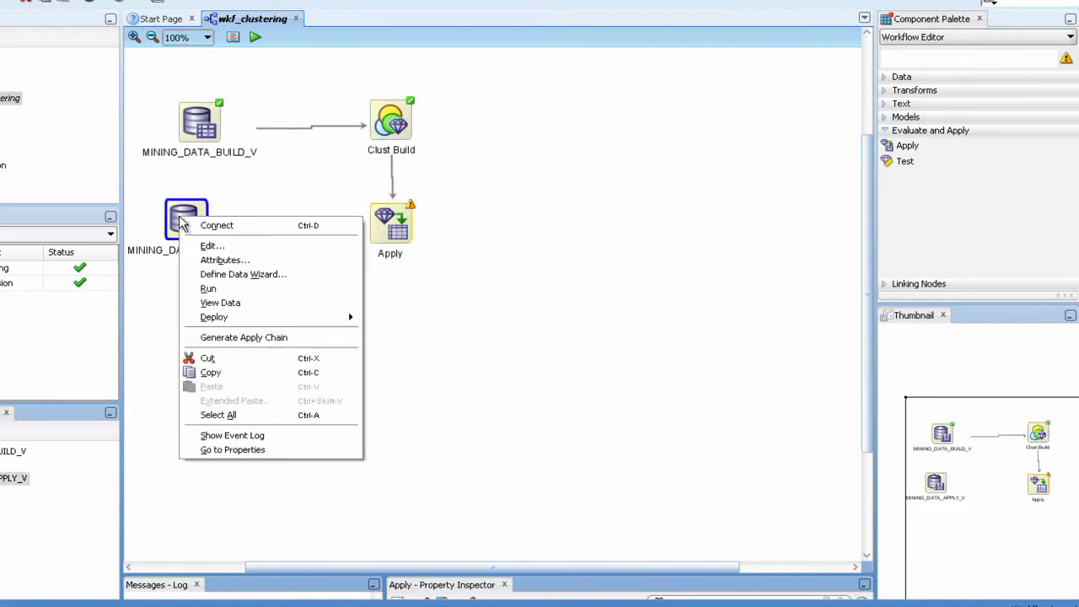
left_click(249, 226)
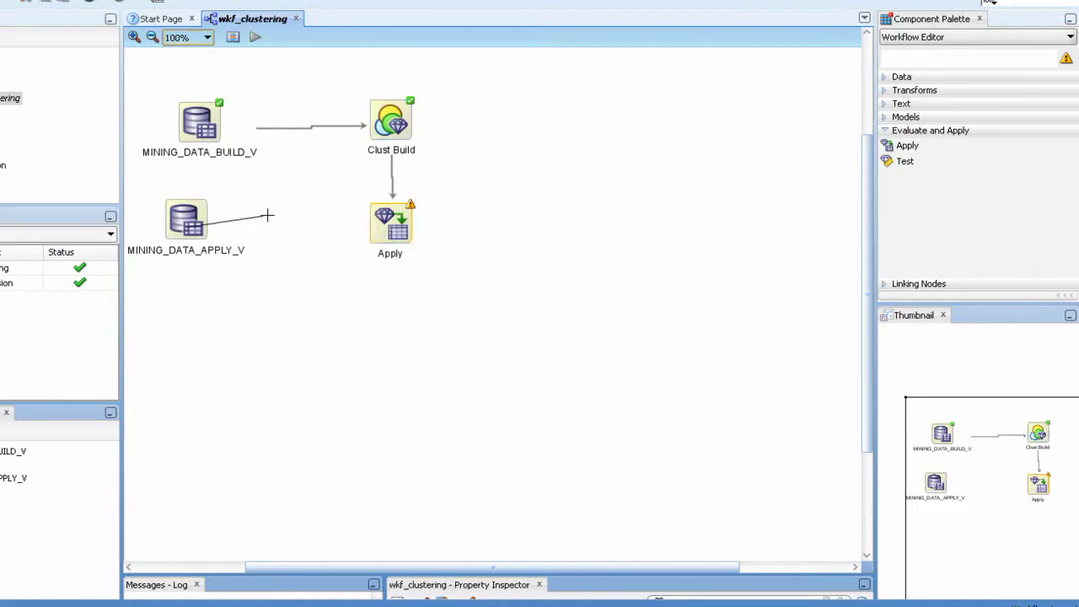
left_click(389, 233)
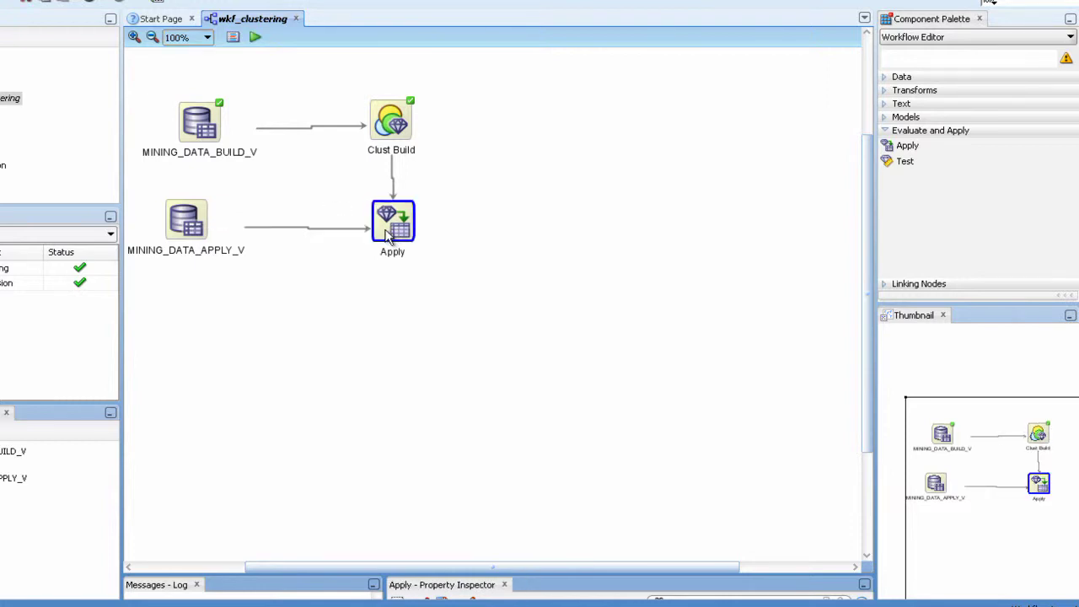
Add CUST_ID as an output data column of the Apply node, keeping the automatic apply column settings.
double_click(389, 234)
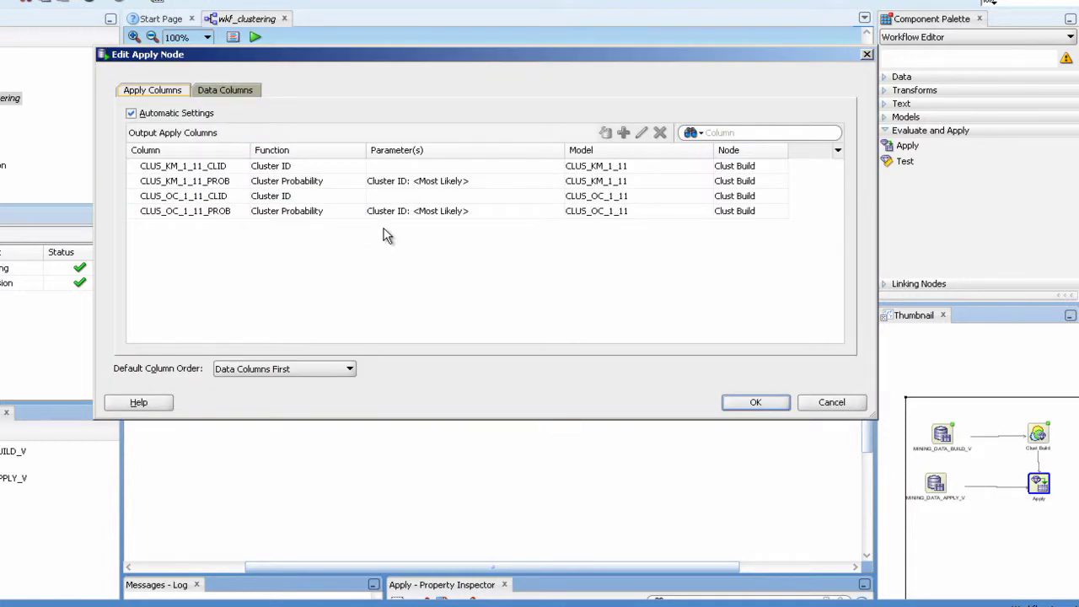
left_click(243, 93)
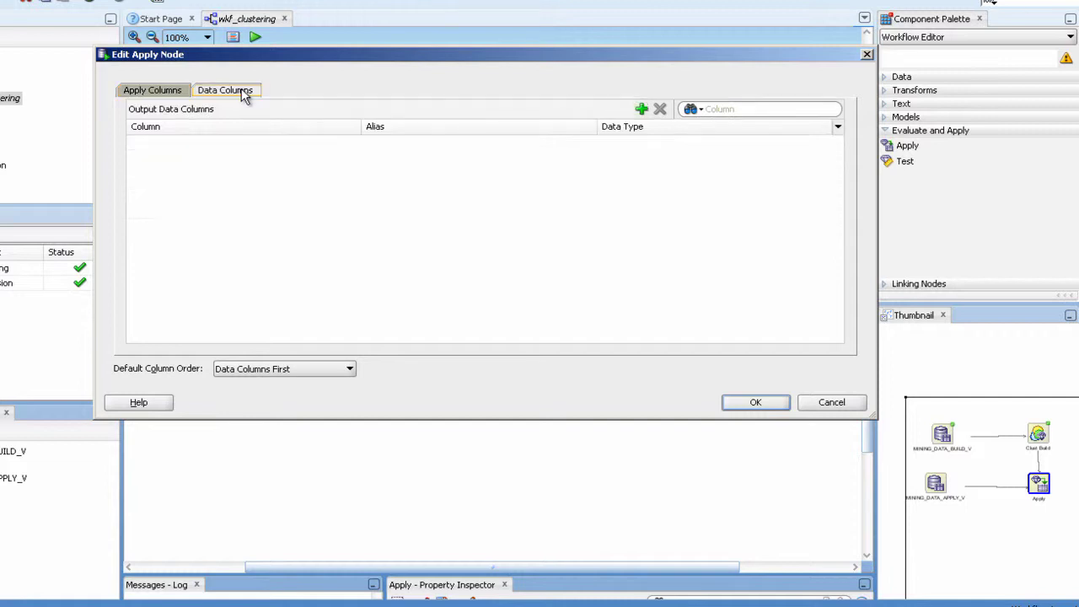
left_click(642, 110)
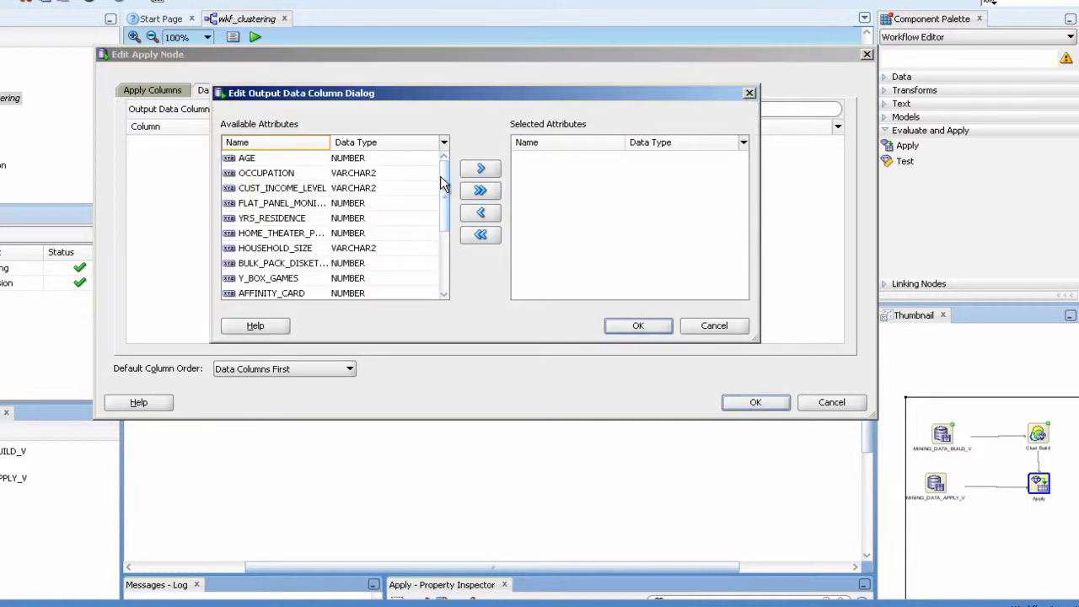
left_click_drag(444, 184, 444, 219)
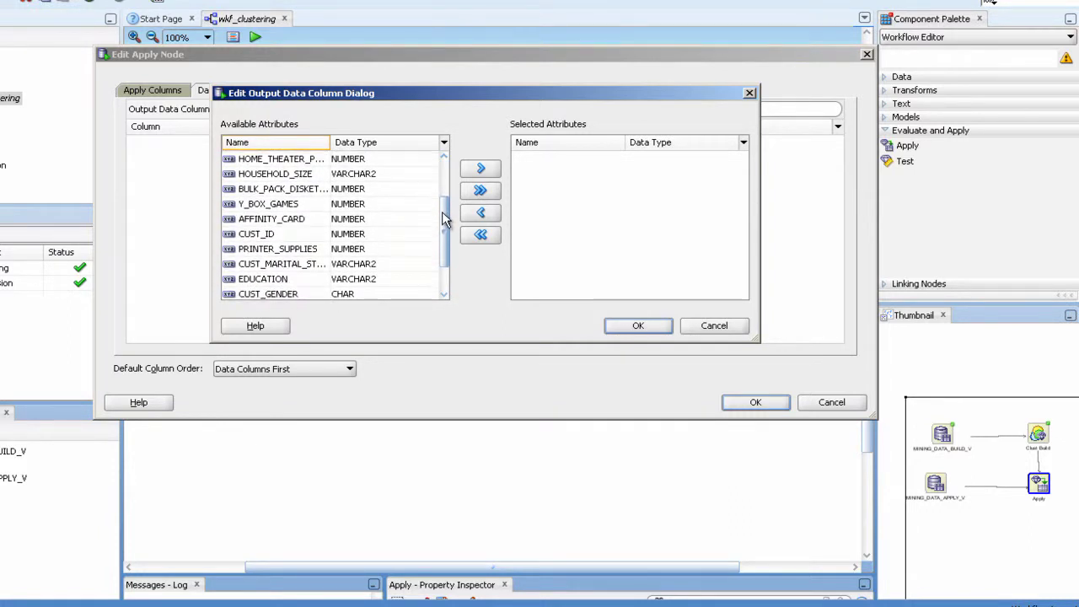
left_click(298, 236)
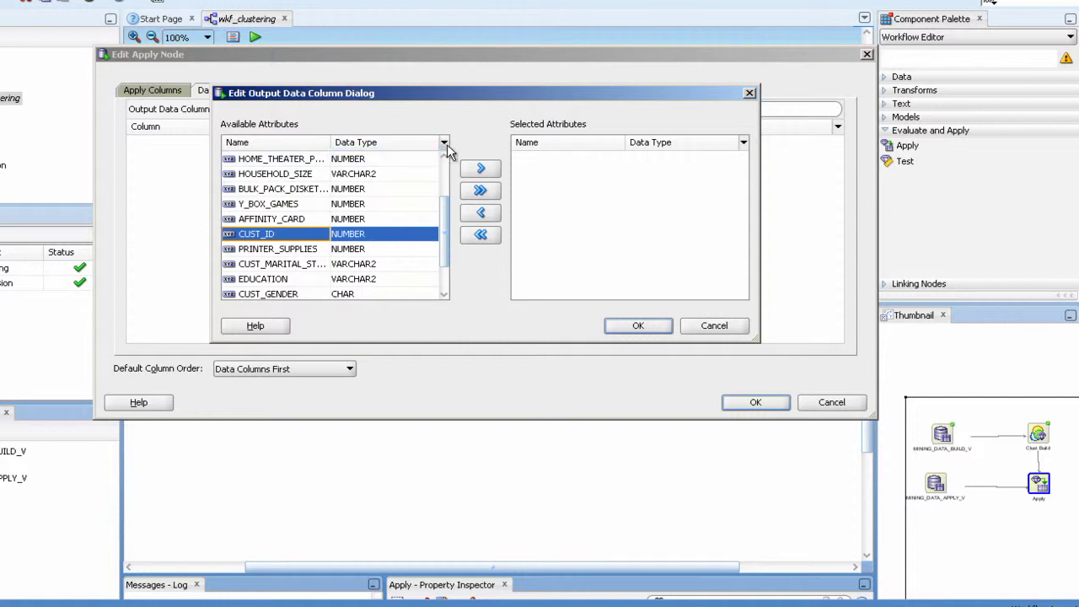
left_click(493, 169)
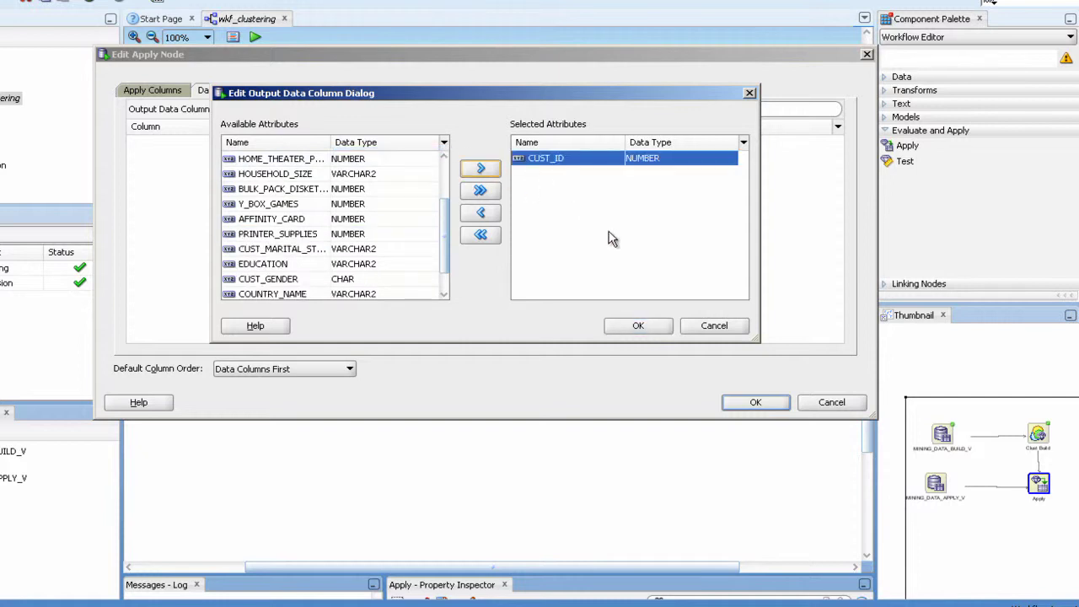
left_click(655, 329)
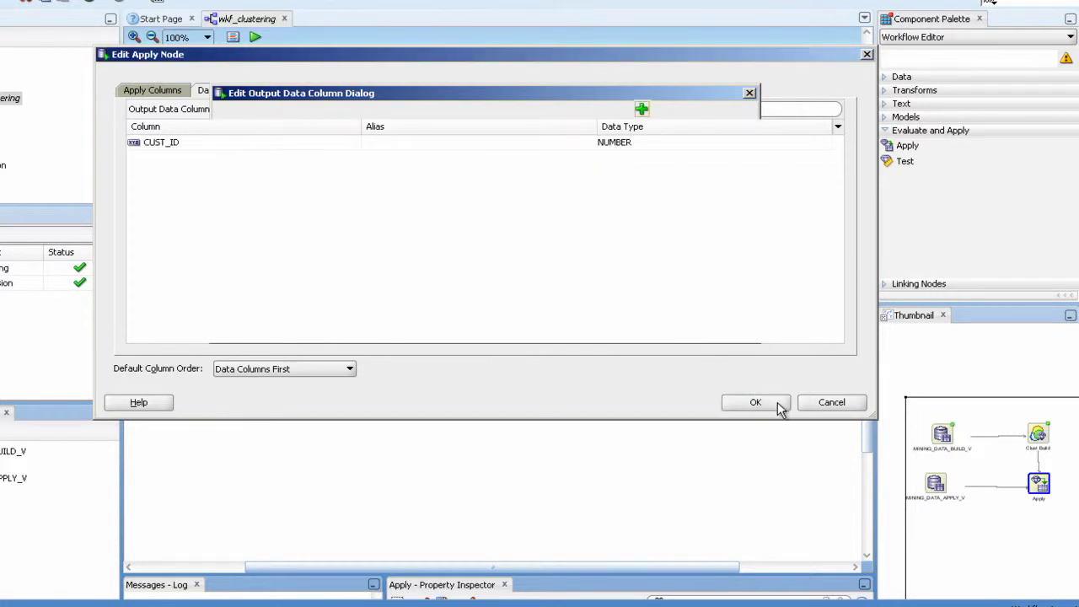
left_click_drag(729, 59, 723, 111)
left_click(769, 461)
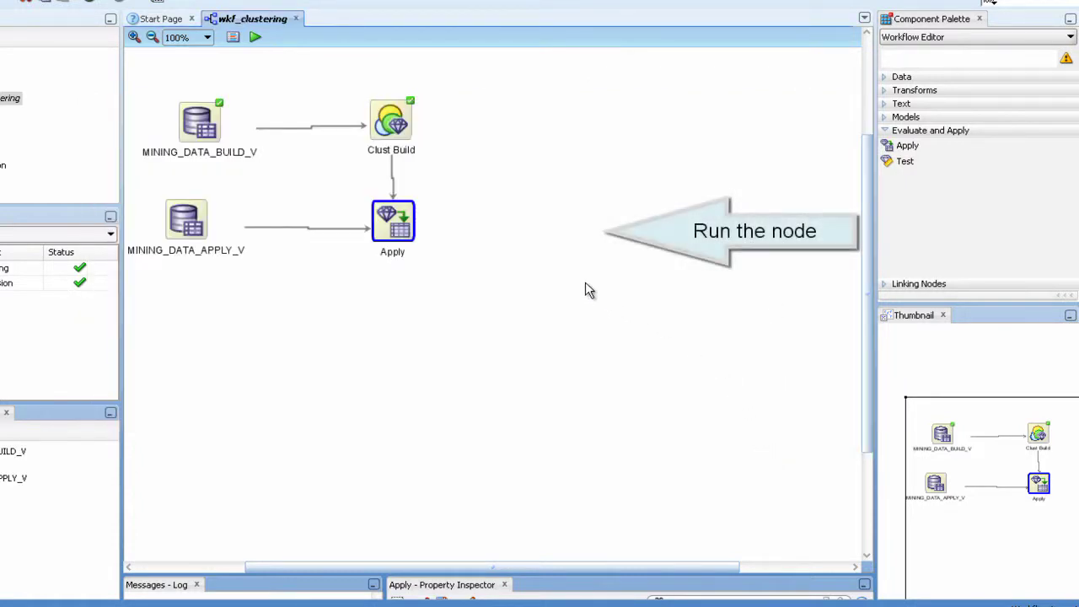
Run the Apply node, and enlarge the area below the workflow to show the node's properties.
right_click(387, 231)
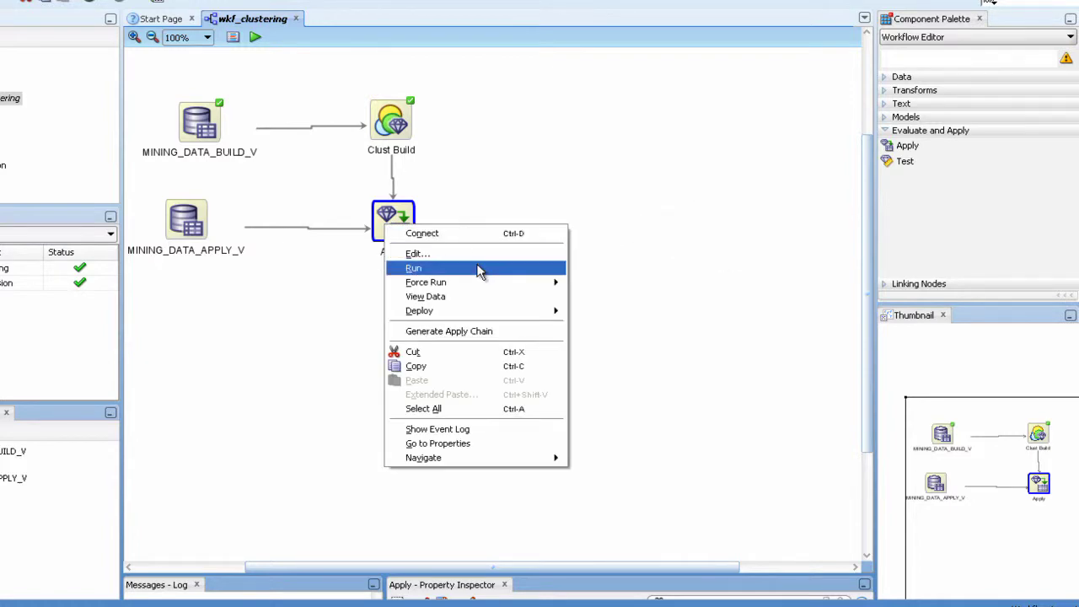
left_click(478, 268)
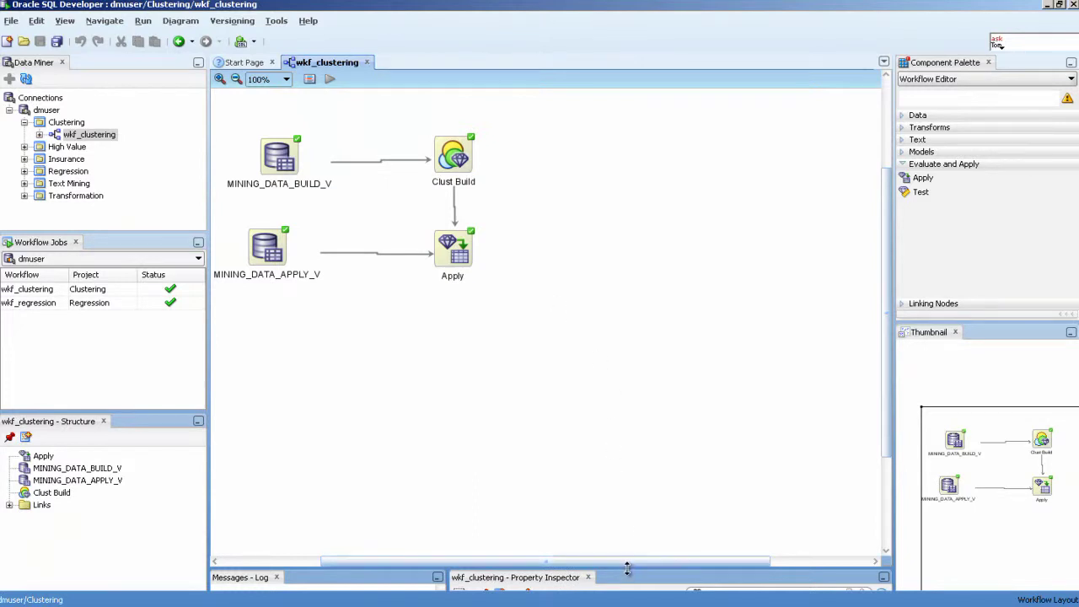
left_click_drag(628, 570, 623, 429)
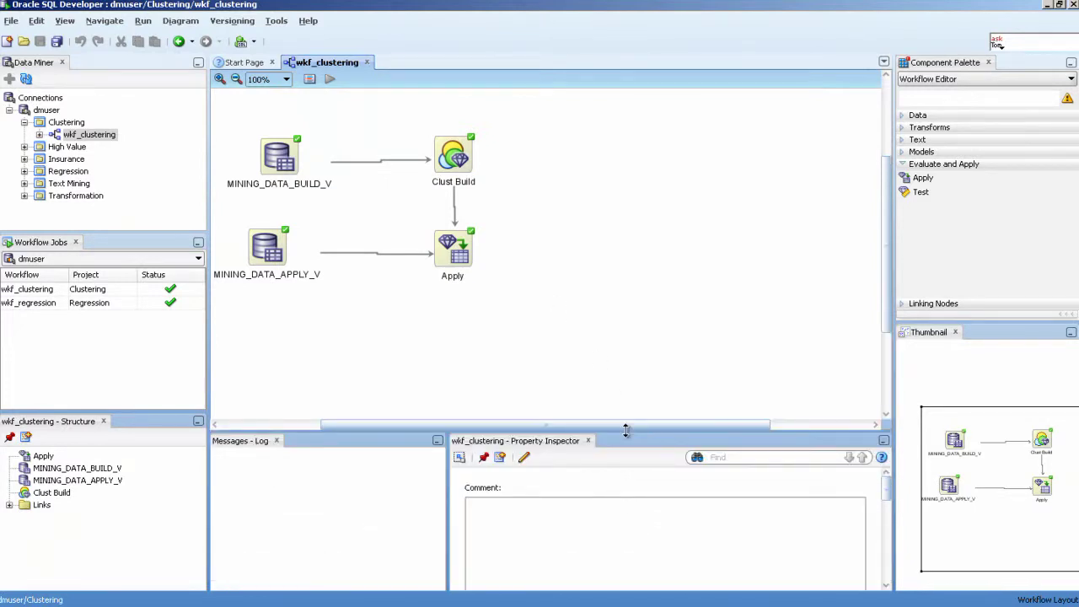
left_click(469, 249)
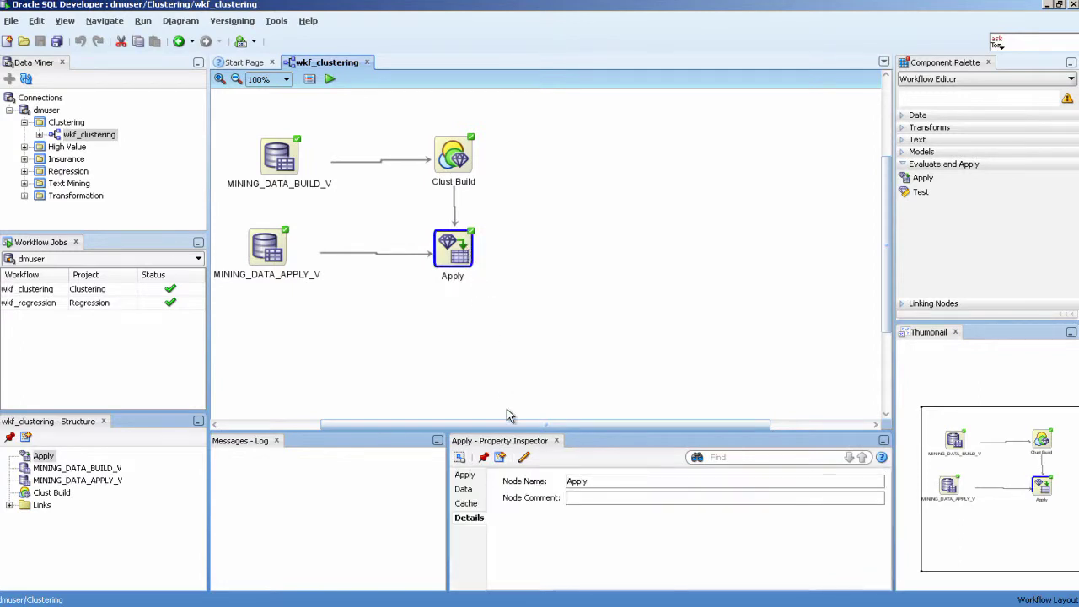
left_click_drag(508, 429, 448, 430)
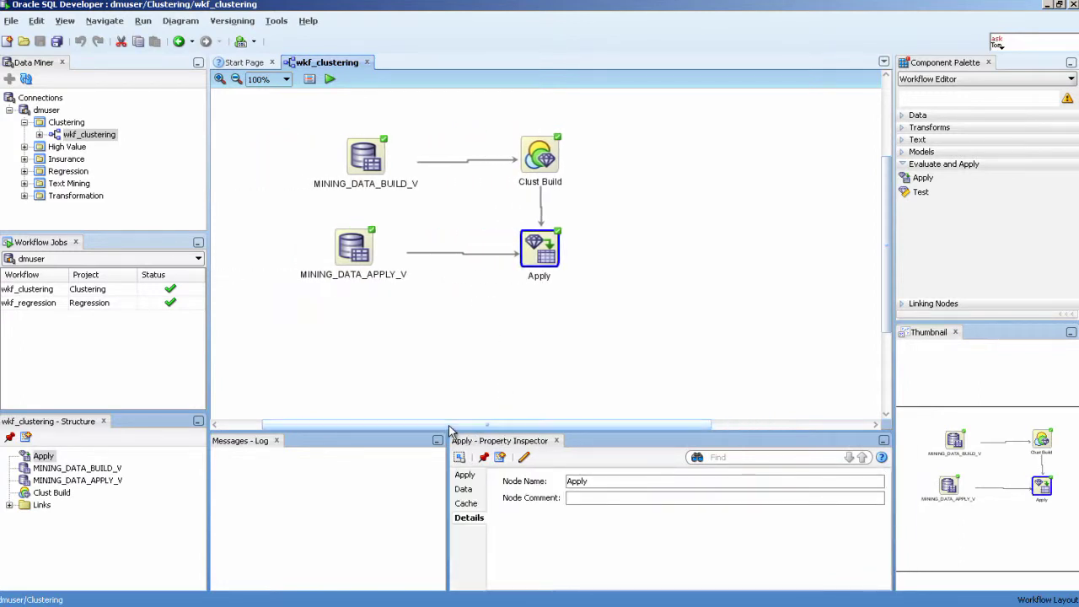
View the Apply node's output data with each customer's cluster assignments and probabilities, and close the data view.
right_click(531, 263)
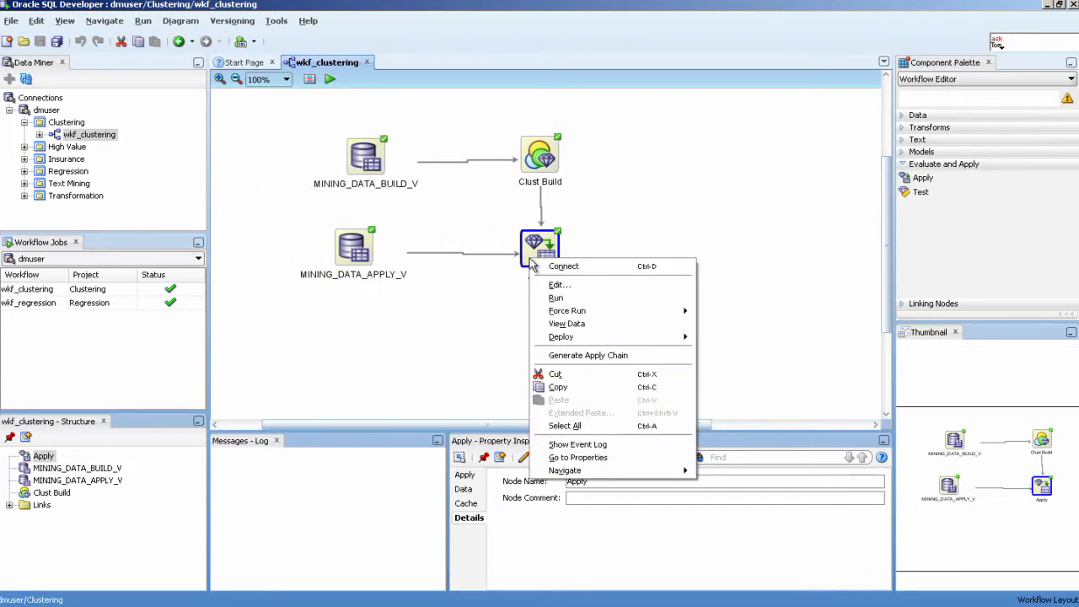
left_click(613, 330)
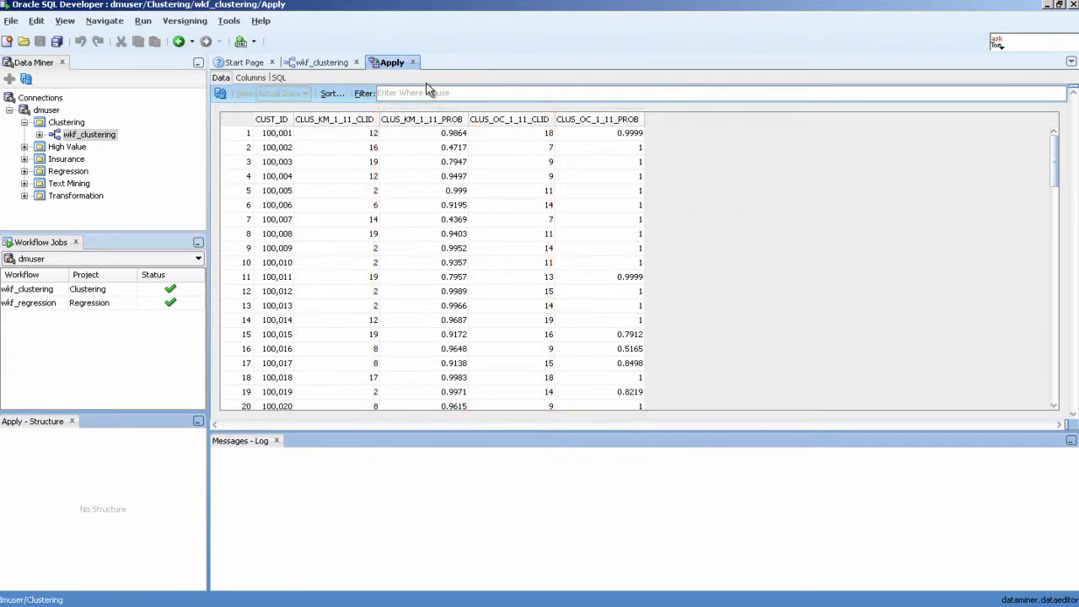
left_click(412, 63)
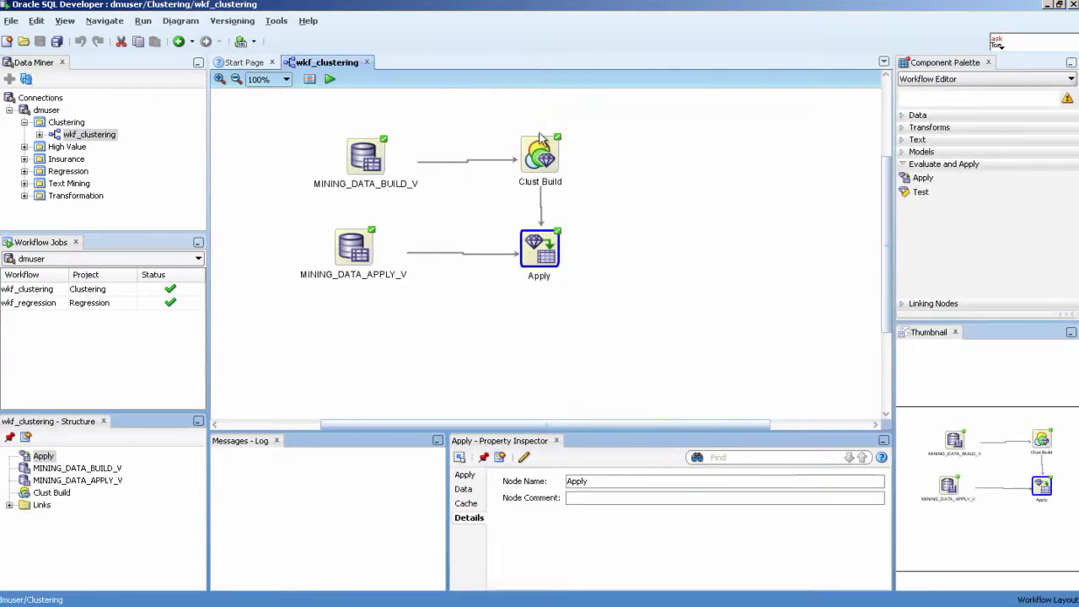